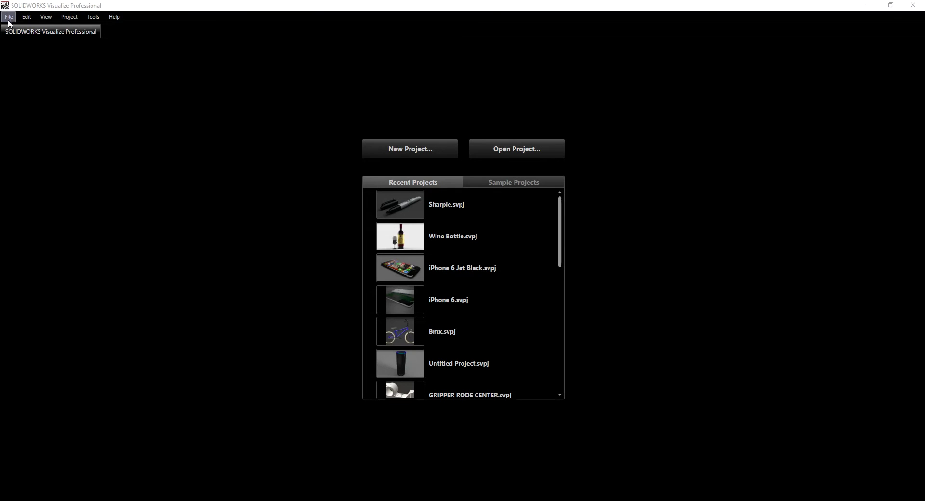
# - Create a new project and import the Nail Polish model showing the capped bottle from the Desktop, accepting the import settings
pyautogui.click(8, 17)
pyautogui.click(35, 34)
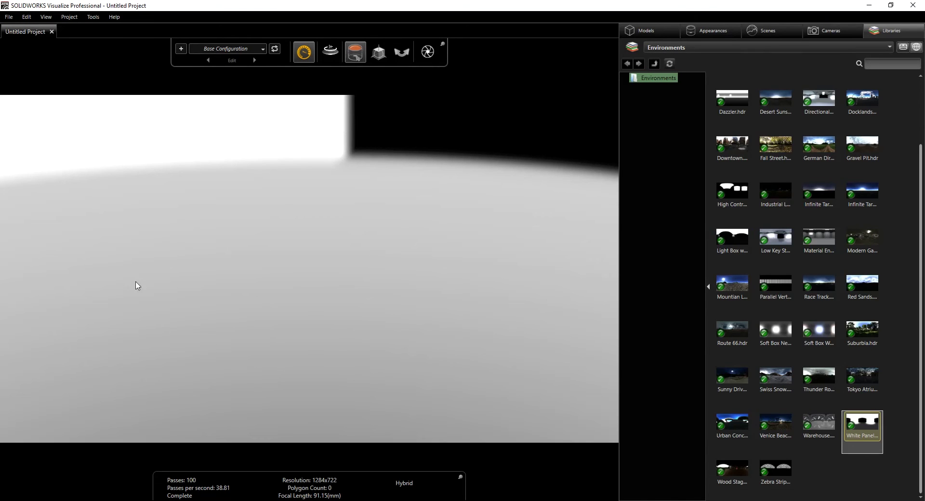
pyautogui.click(7, 18)
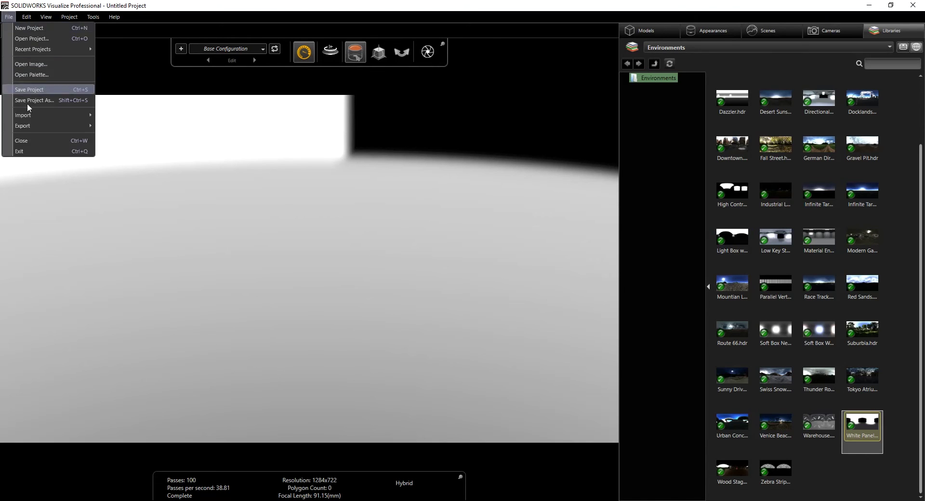
pyautogui.moveTo(28, 116)
pyautogui.click(118, 117)
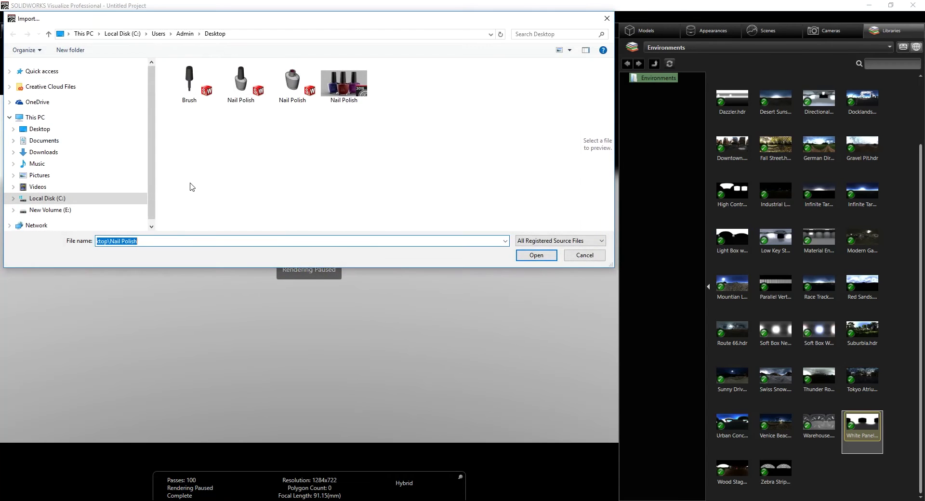
pyautogui.click(242, 90)
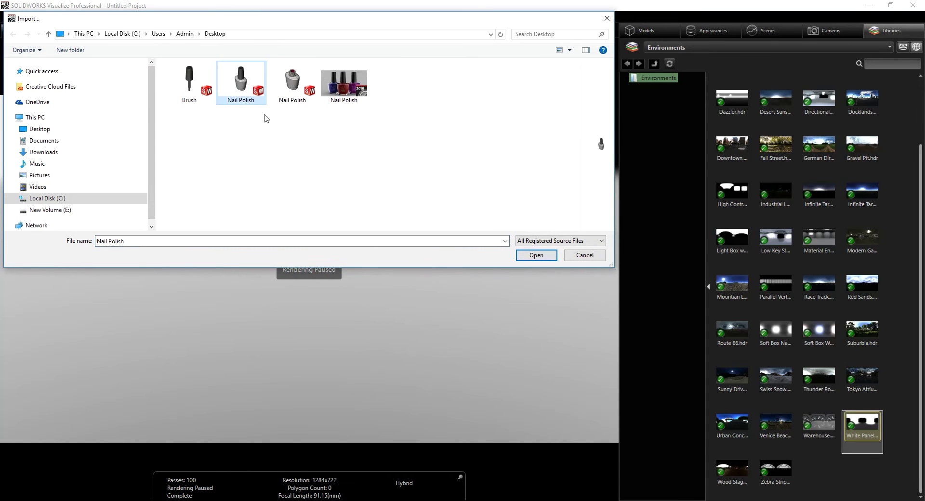
pyautogui.click(546, 256)
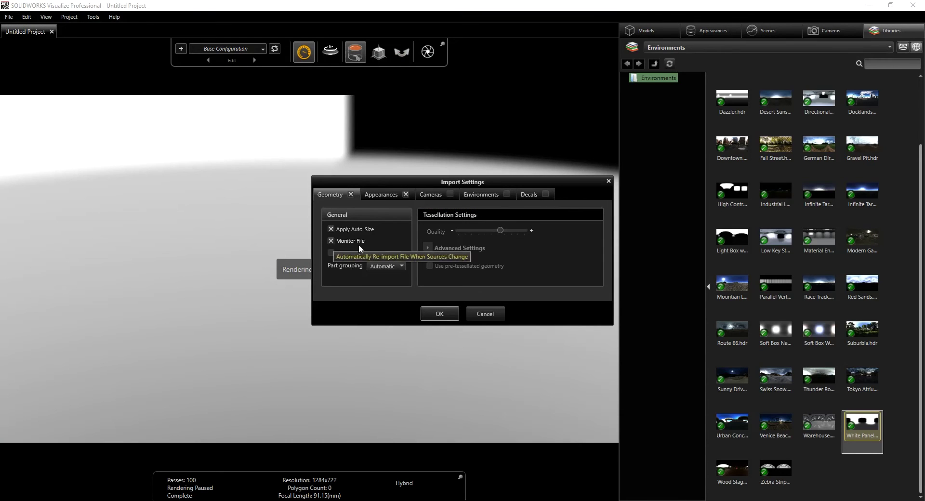
pyautogui.click(440, 314)
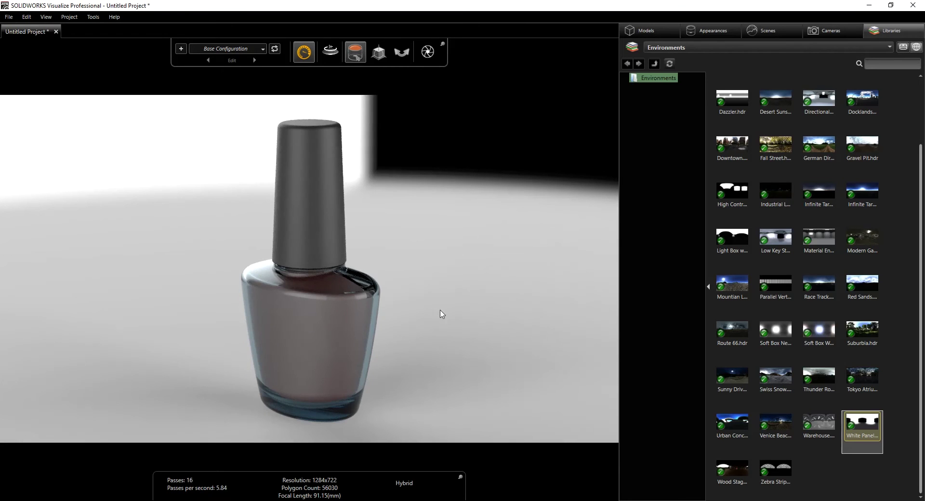
# - Orbit, zoom and position the camera to frame the whole capped bottle from the front, seen slightly from above
pyautogui.keyDown('ctrl'); pyautogui.moveTo(442, 357); pyautogui.dragTo(465, 380); pyautogui.keyUp('ctrl')
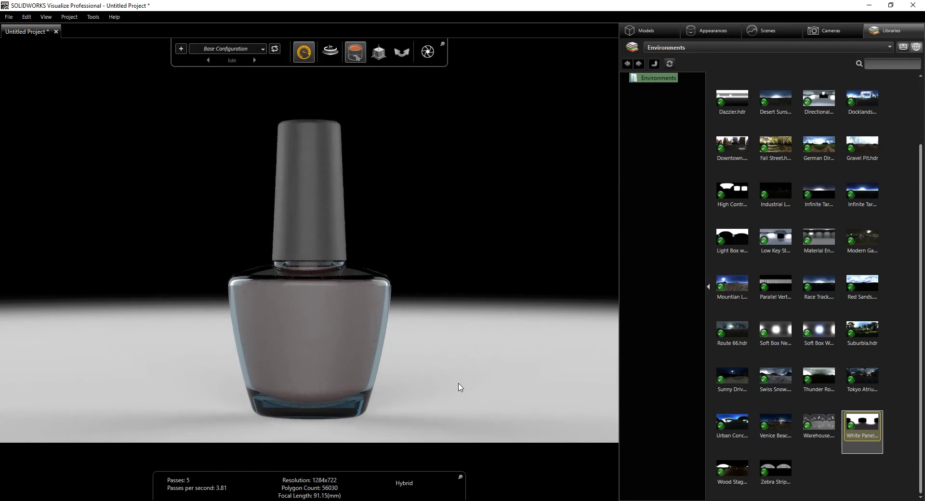
pyautogui.scroll(1, 461, 388)
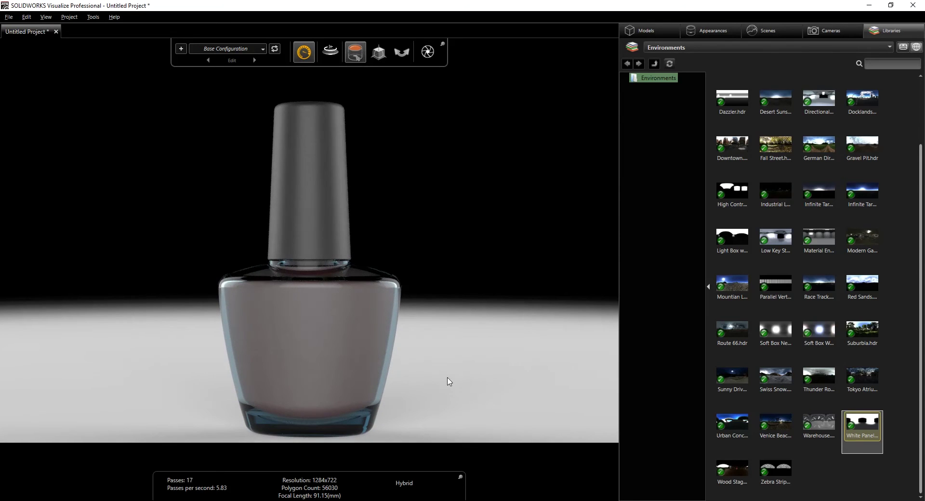
pyautogui.scroll(1, 470, 378)
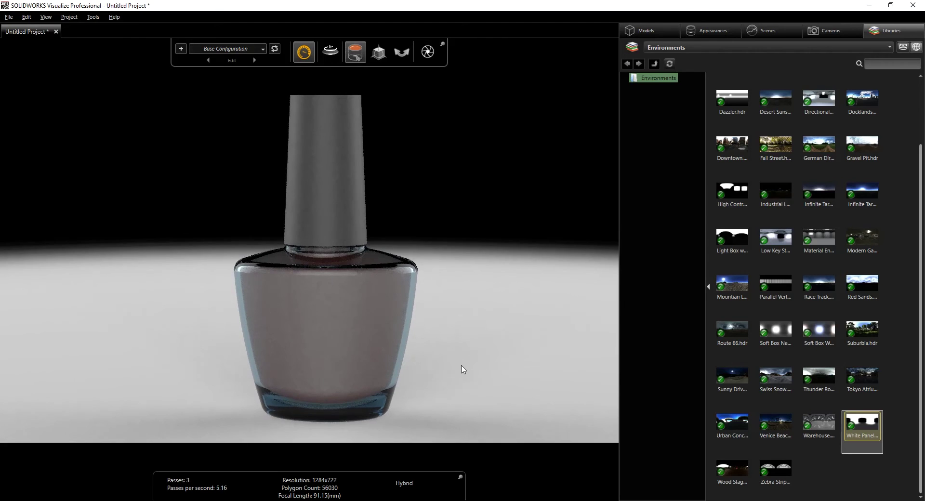
pyautogui.scroll(-1, 480, 318)
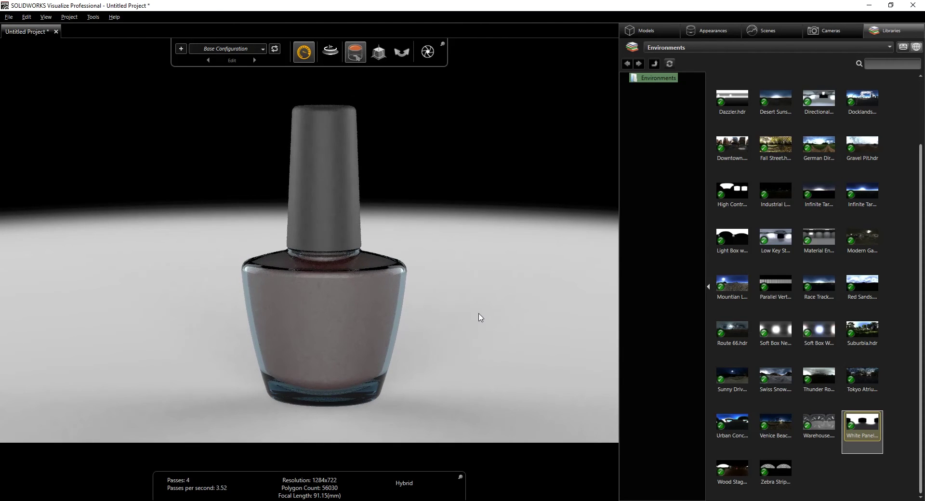
pyautogui.scroll(1, 473, 259)
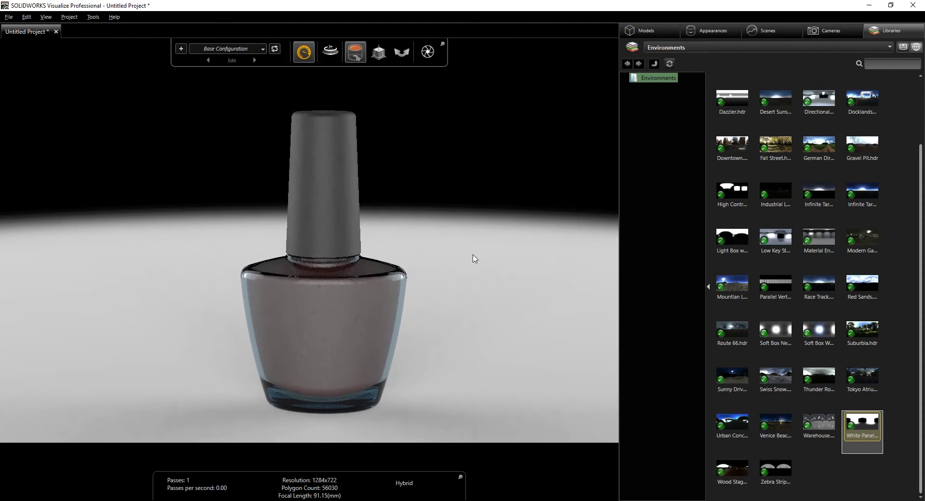
pyautogui.scroll(2, 480, 318)
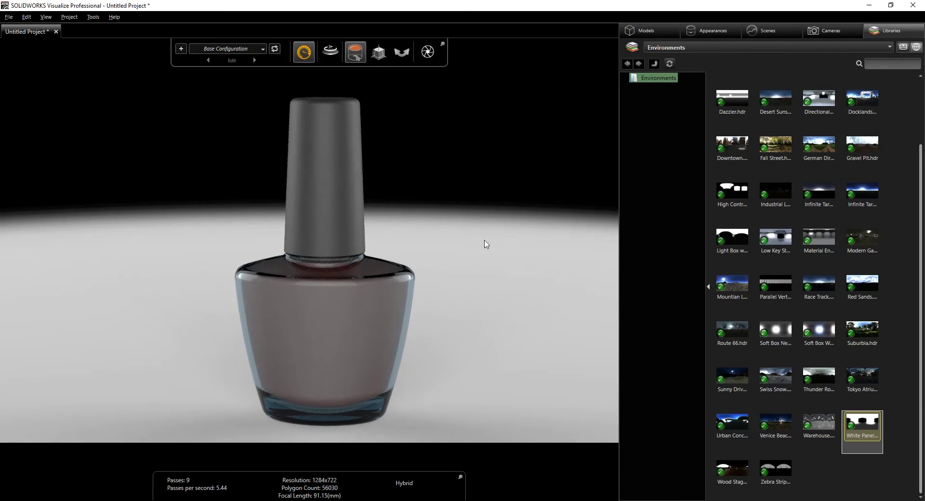
pyautogui.click(428, 345)
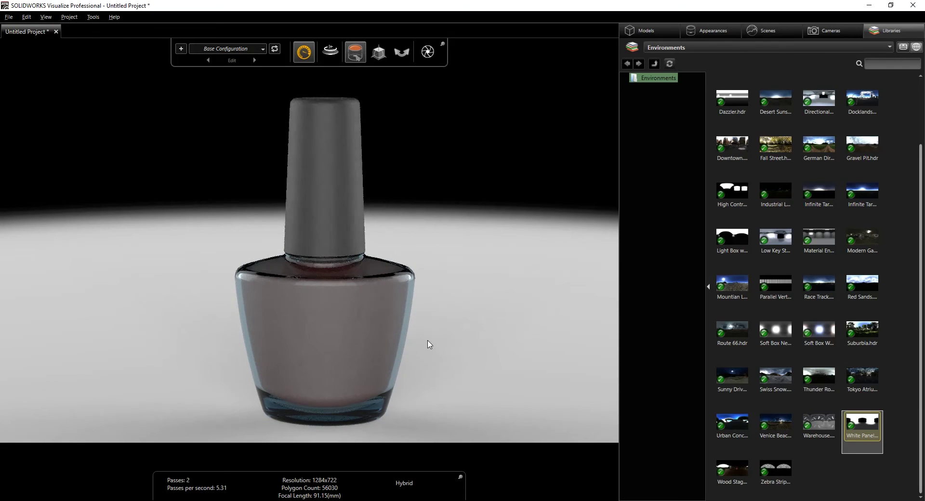
# - Snap the Nail Polish model to the floor and enable its floor shadows, Reflect Other Models and Reflect In Other Models options
pyautogui.click(661, 32)
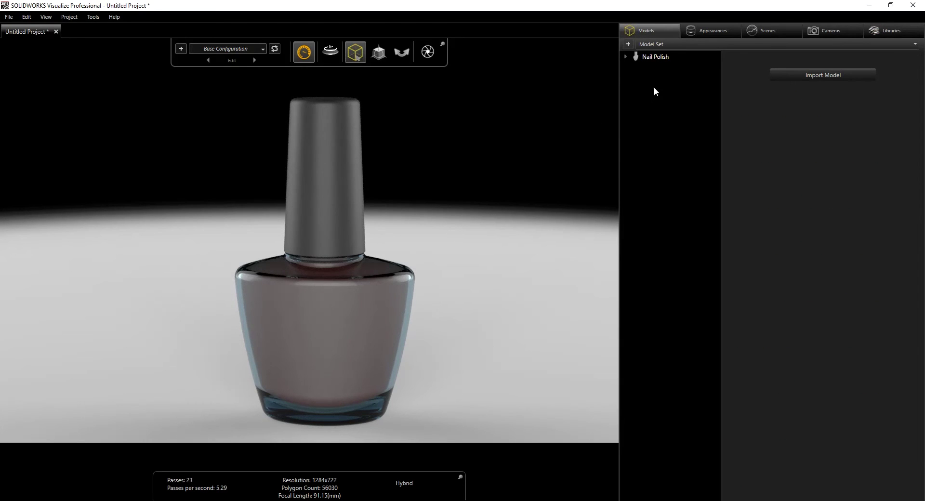
pyautogui.click(651, 57)
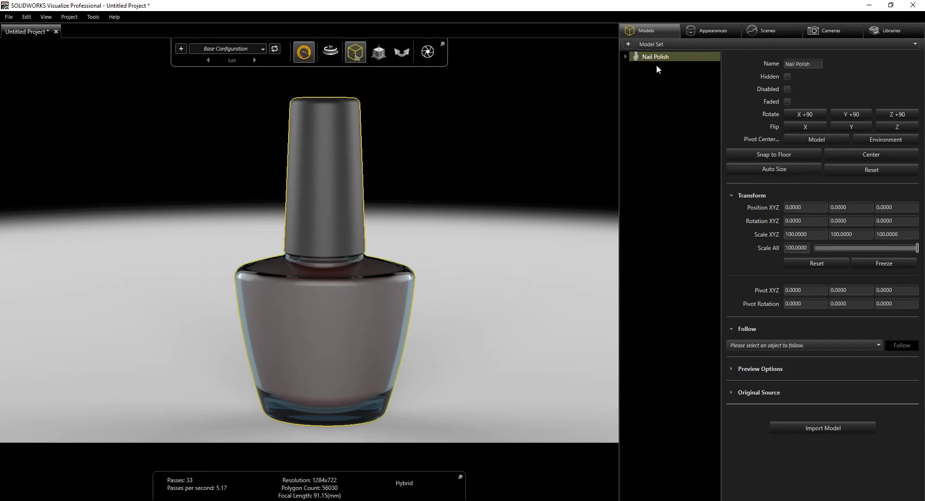
pyautogui.click(759, 154)
pyautogui.click(731, 369)
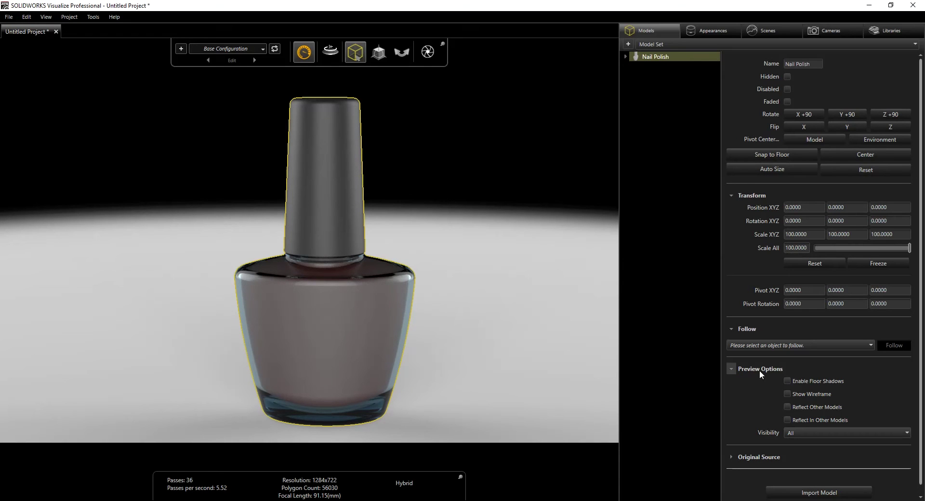
pyautogui.click(786, 380)
pyautogui.click(786, 408)
pyautogui.click(787, 420)
pyautogui.click(677, 203)
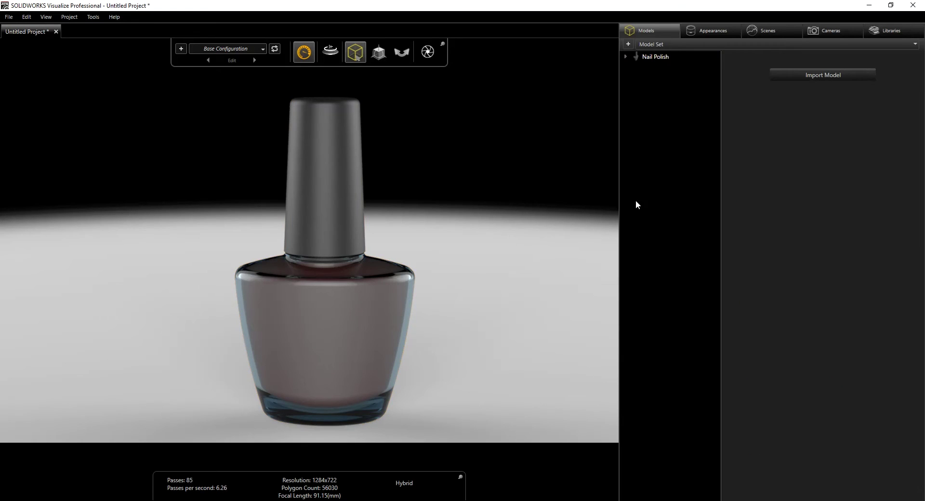
# - Delete the appearance named "color" from the project's appearances
pyautogui.click(707, 30)
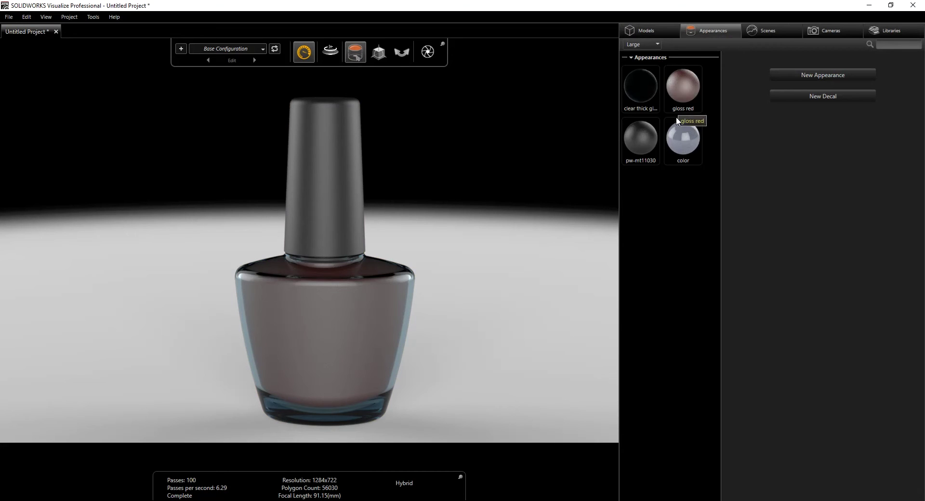
pyautogui.click(681, 147)
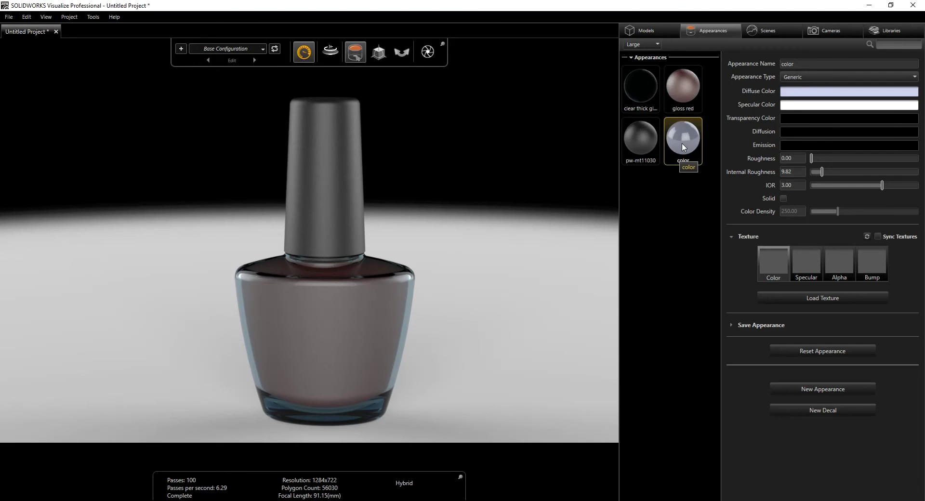
pyautogui.press('Delete')
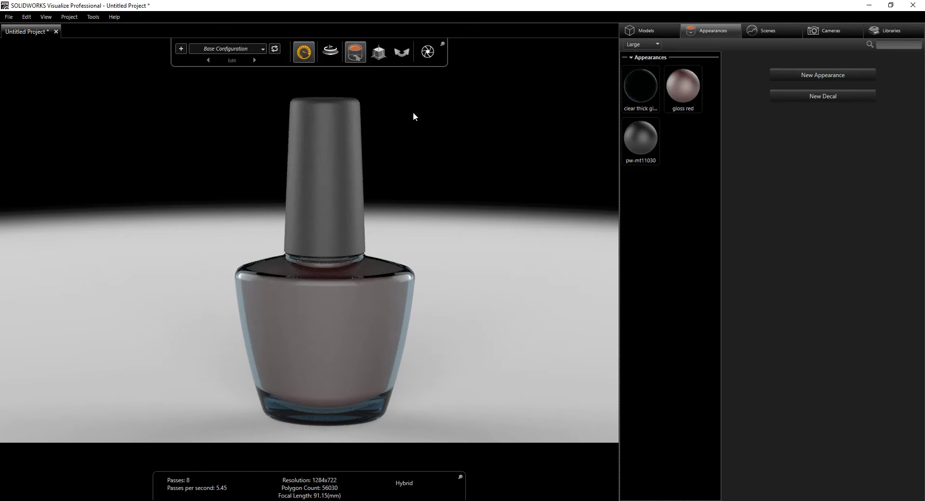
# - Set the clear thick glass appearance's color to hue 0 and saturation 0, and its color density to 1000
pyautogui.moveTo(295, 57)
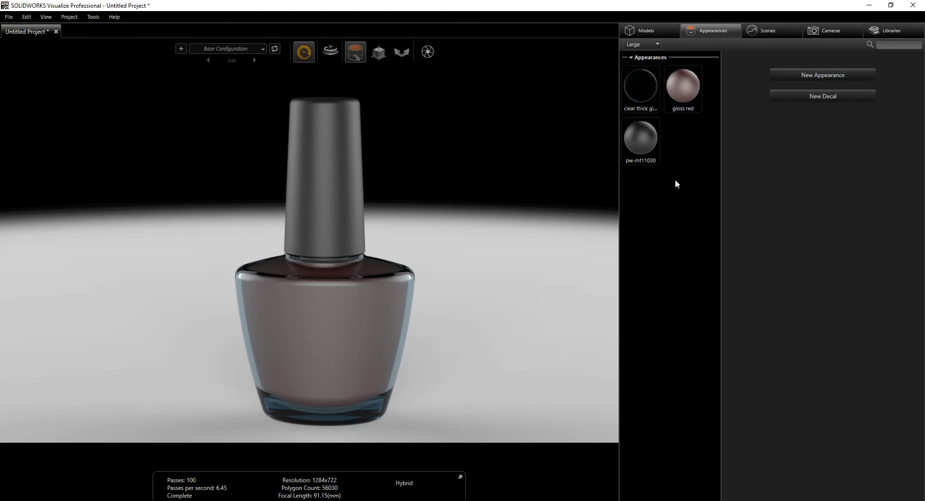
pyautogui.click(648, 88)
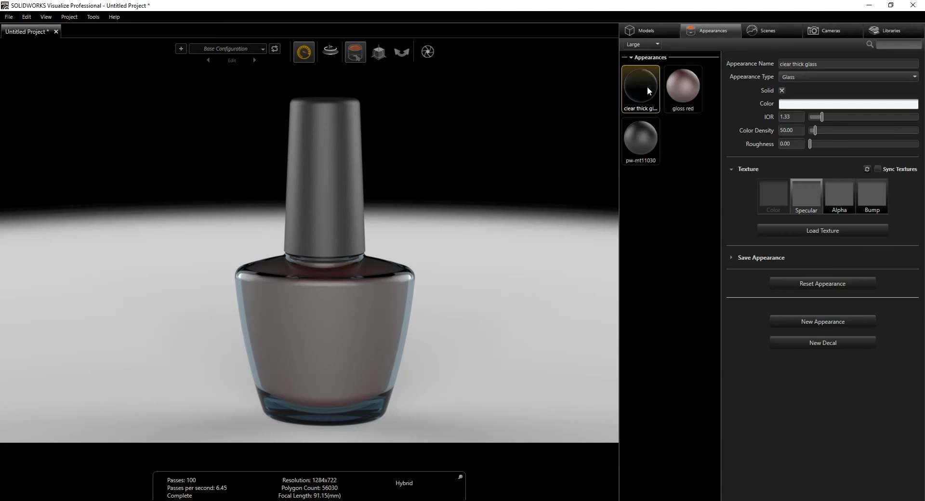
pyautogui.click(784, 106)
pyautogui.moveTo(707, 175); pyautogui.dragTo(695, 175)
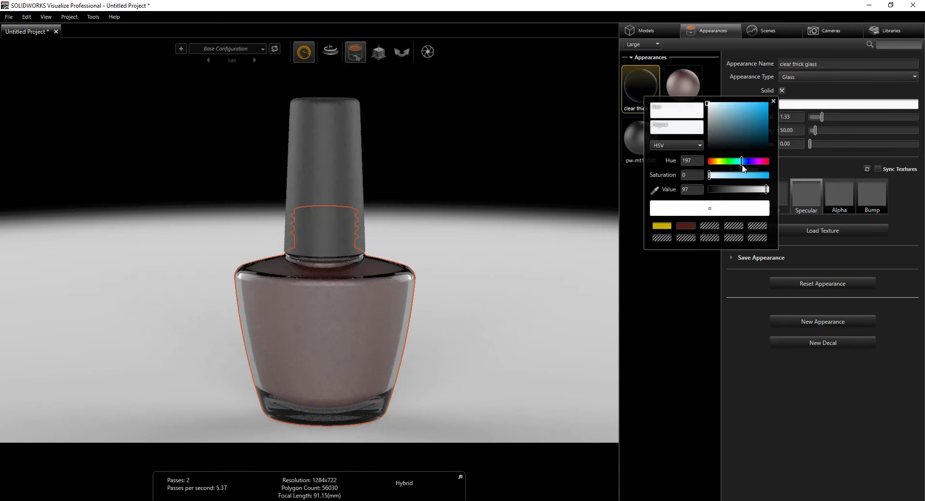
pyautogui.doubleClick(688, 163)
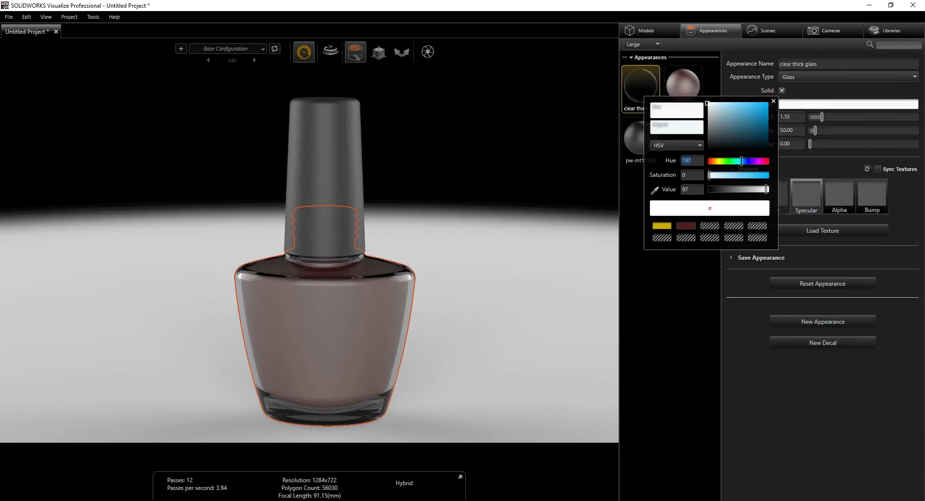
pyautogui.write('0')
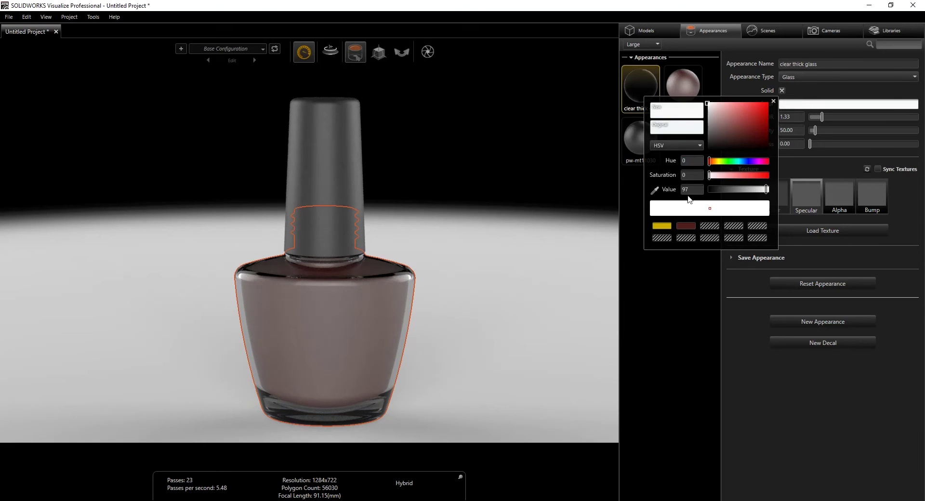
pyautogui.click(774, 101)
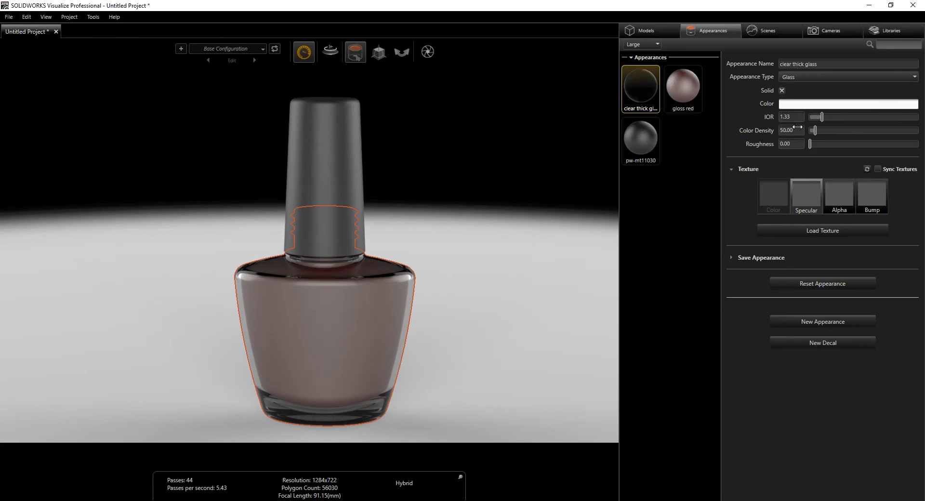
pyautogui.moveTo(814, 131); pyautogui.dragTo(918, 130)
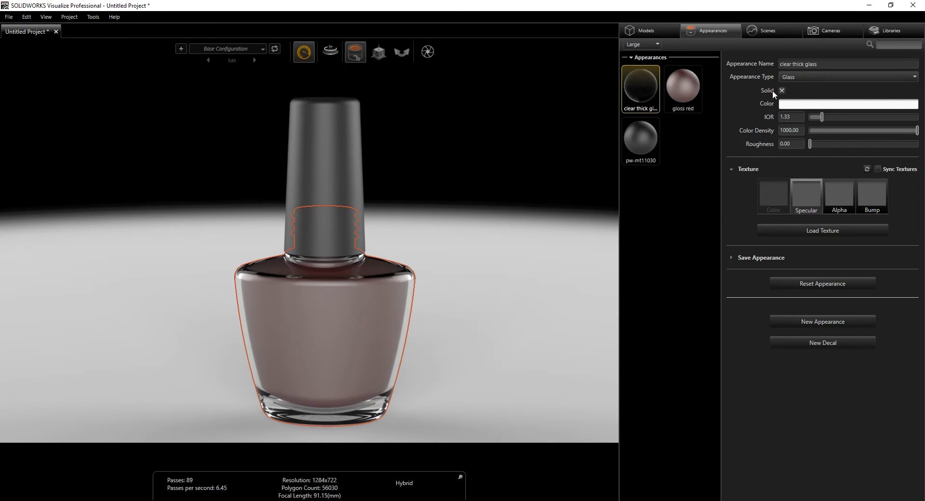
# - Set the gloss red appearance's face color to pure bright red, with saturation 100 and the maximum value
pyautogui.click(684, 92)
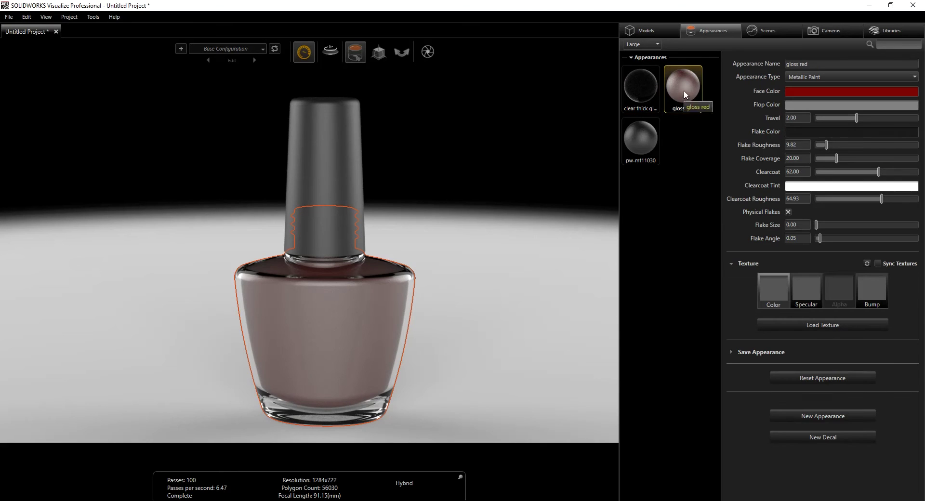
pyautogui.click(805, 93)
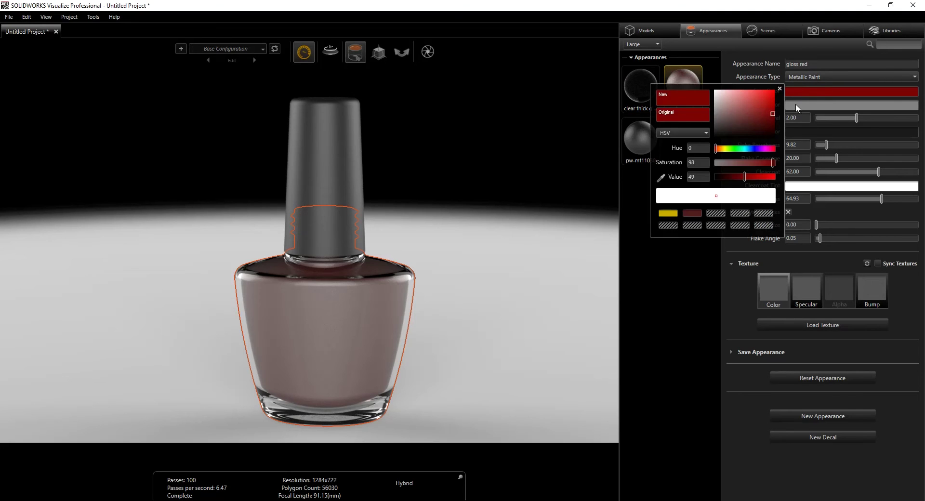
pyautogui.click(694, 164)
pyautogui.click(779, 163)
pyautogui.moveTo(742, 179); pyautogui.dragTo(777, 177)
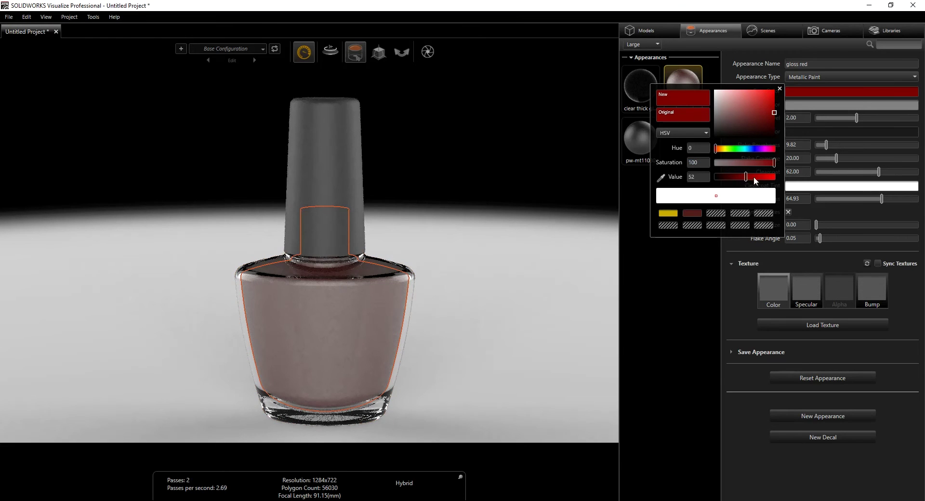
pyautogui.click(780, 89)
# - Set the gloss red appearance's flop color to bright red with saturation 100 and value 100
pyautogui.click(794, 106)
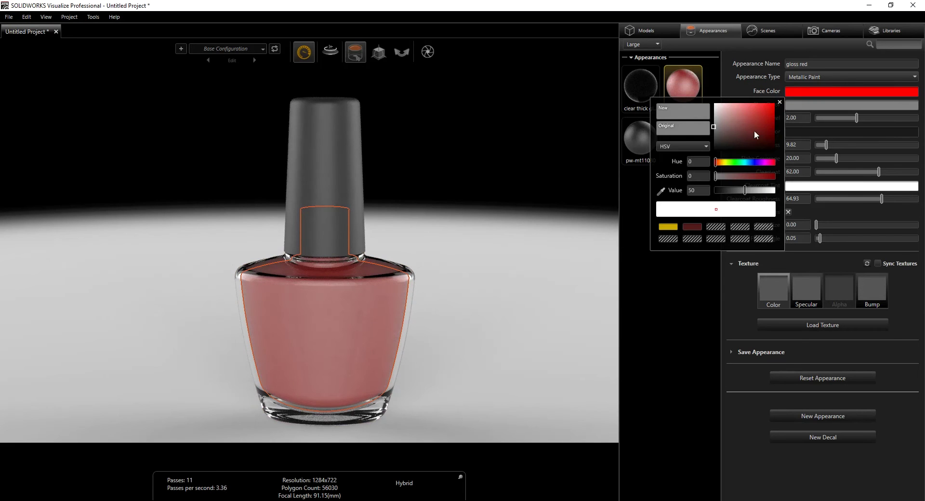
pyautogui.click(778, 175)
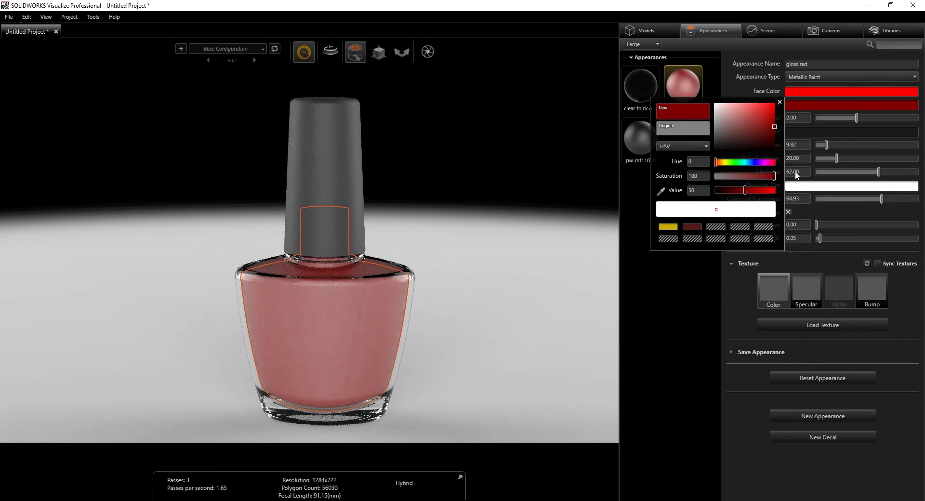
pyautogui.moveTo(743, 189); pyautogui.dragTo(780, 189)
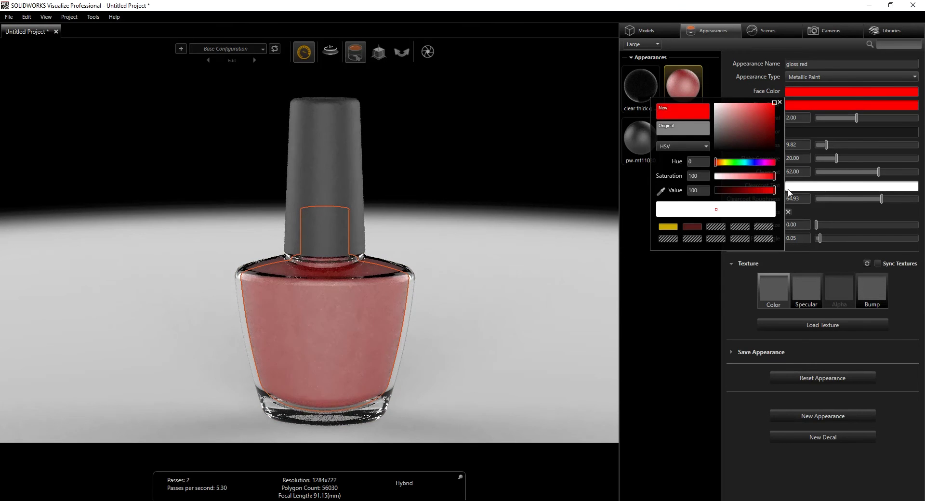
pyautogui.click(780, 102)
# - Set the gloss red metallic paint's travel to 0.50
pyautogui.click(794, 118)
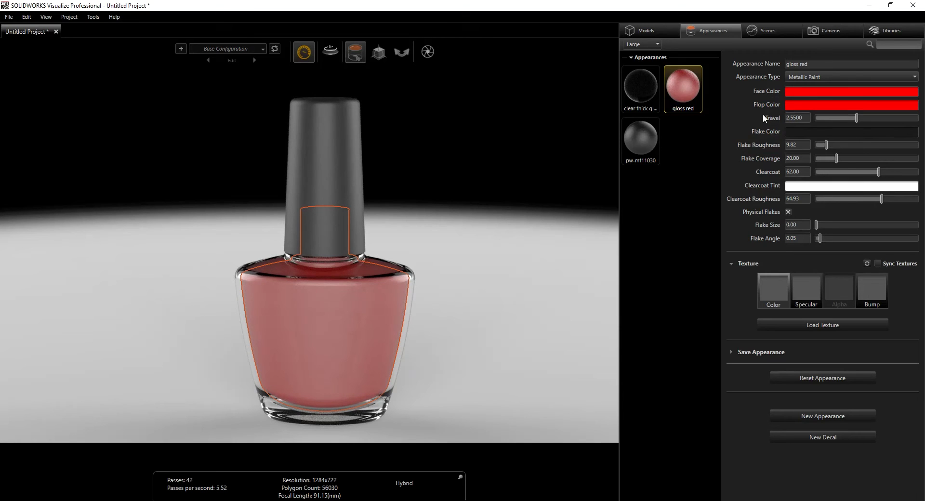
pyautogui.press('Return')
pyautogui.press('Return')
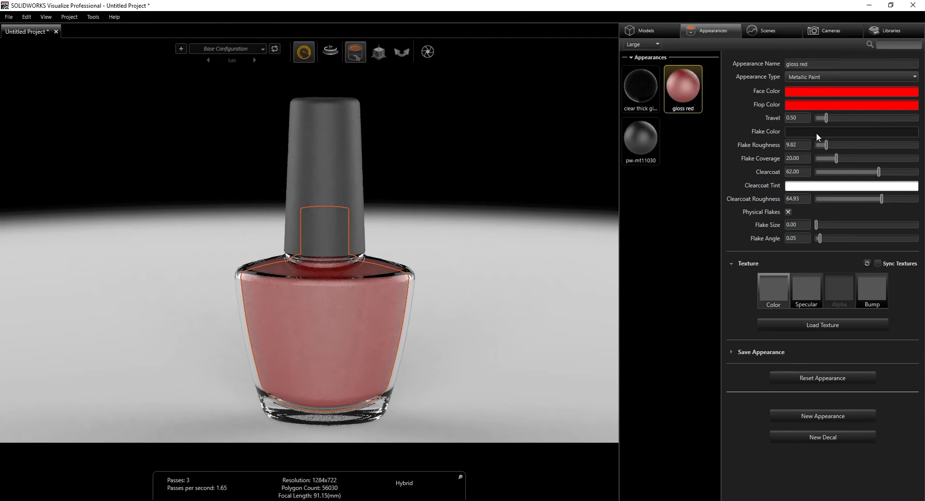
# - Set the gloss red appearance's flake color to saturation 77 and value 97
pyautogui.click(809, 132)
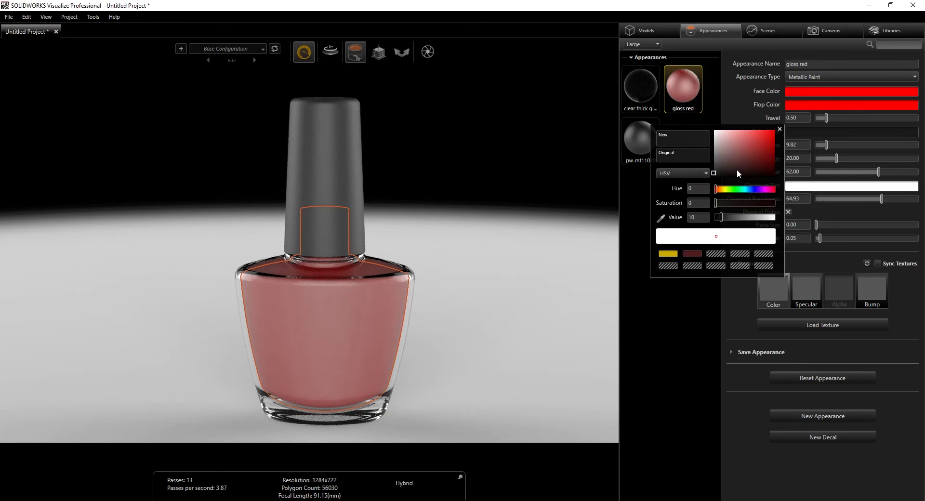
pyautogui.click(702, 203)
pyautogui.write('77')
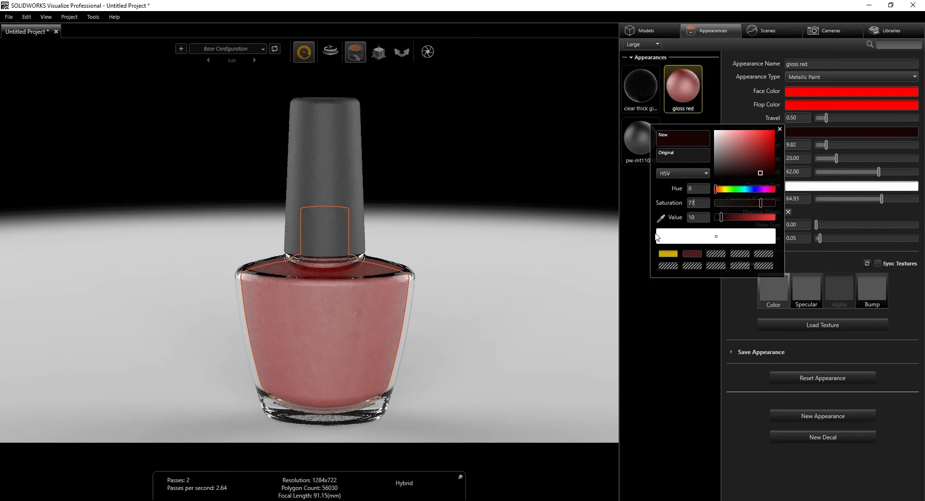
pyautogui.click(701, 219)
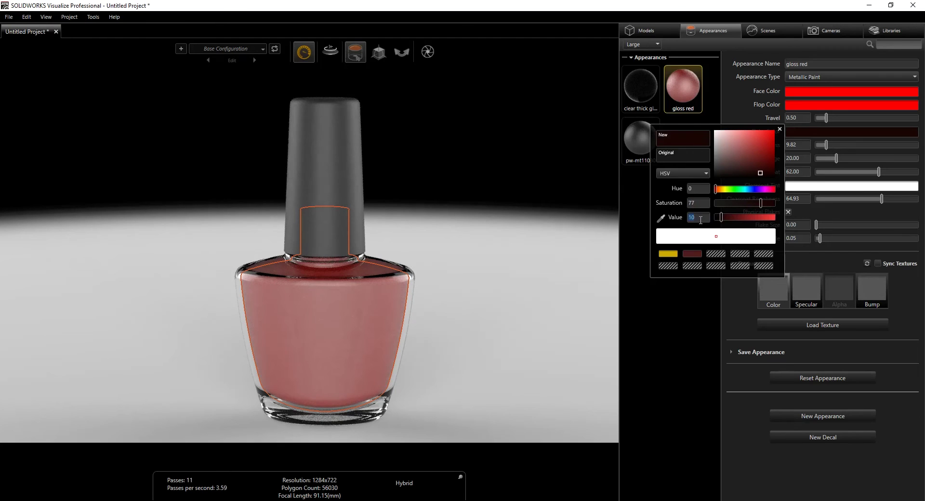
pyautogui.write('97')
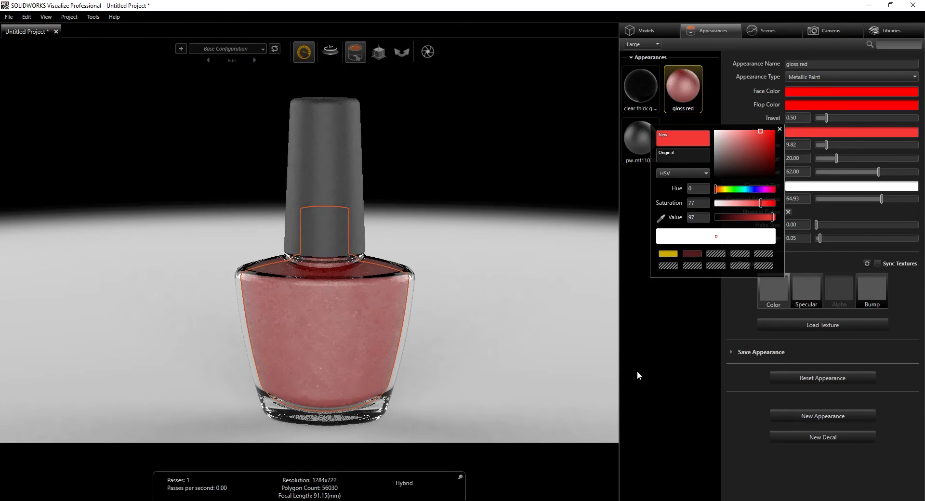
pyautogui.click(675, 291)
# - Set the gloss red appearance's flake roughness to 1 and its clearcoat to 1
pyautogui.click(687, 94)
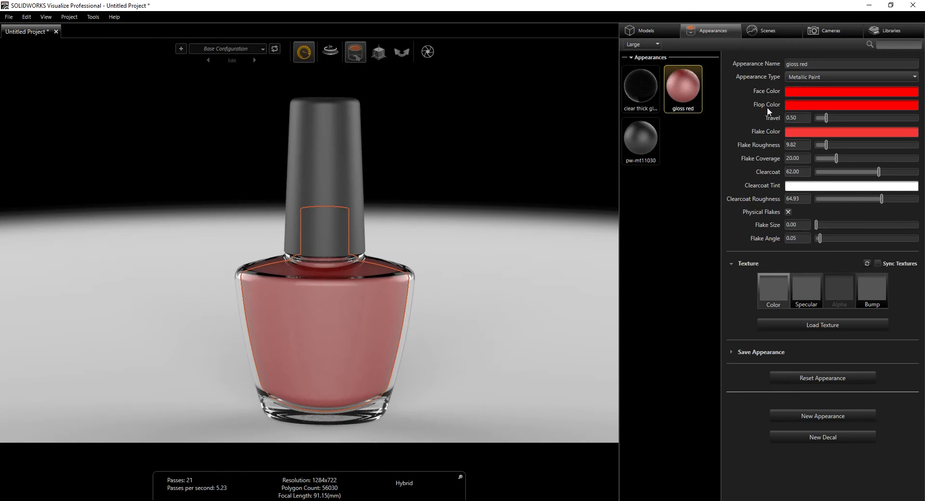
pyautogui.click(792, 144)
pyautogui.write('1')
pyautogui.click(801, 158)
pyautogui.click(795, 176)
pyautogui.write('1')
pyautogui.press('Return')
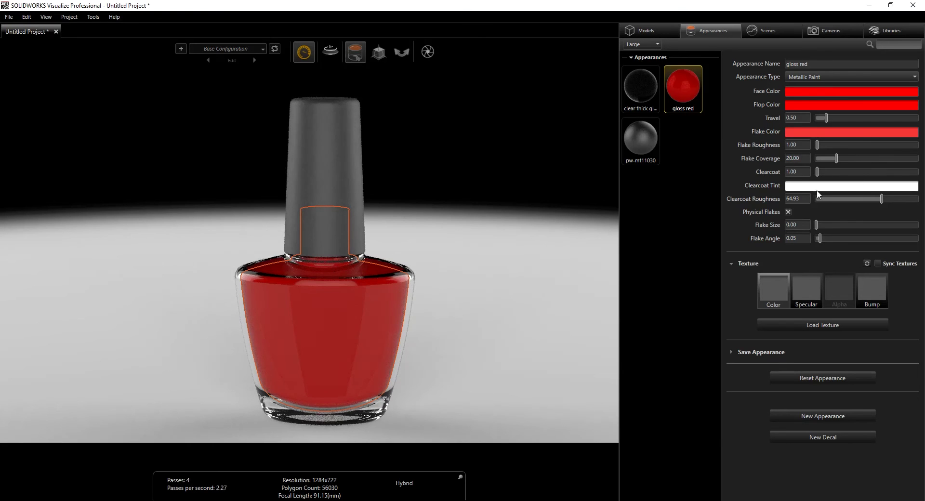
# - Set the gloss red appearance's clearcoat tint to red with saturation 97 and value 83
pyautogui.click(812, 189)
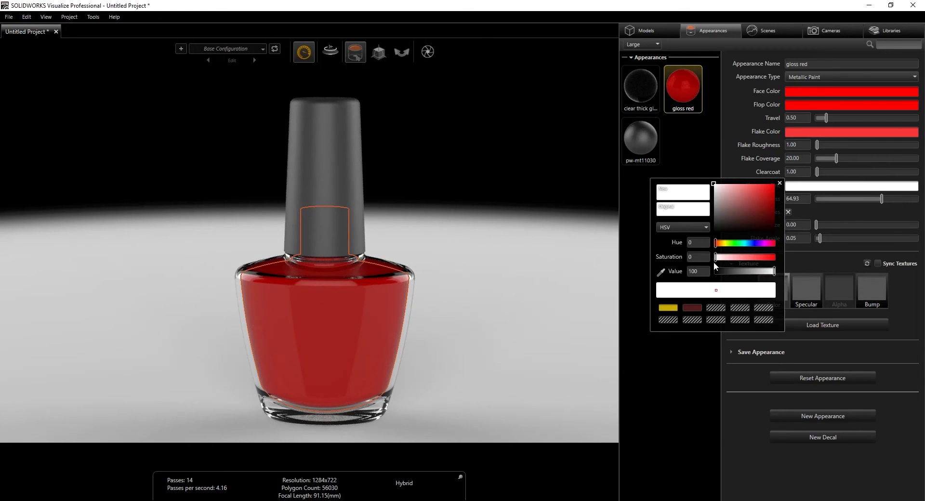
pyautogui.click(704, 258)
pyautogui.write('97')
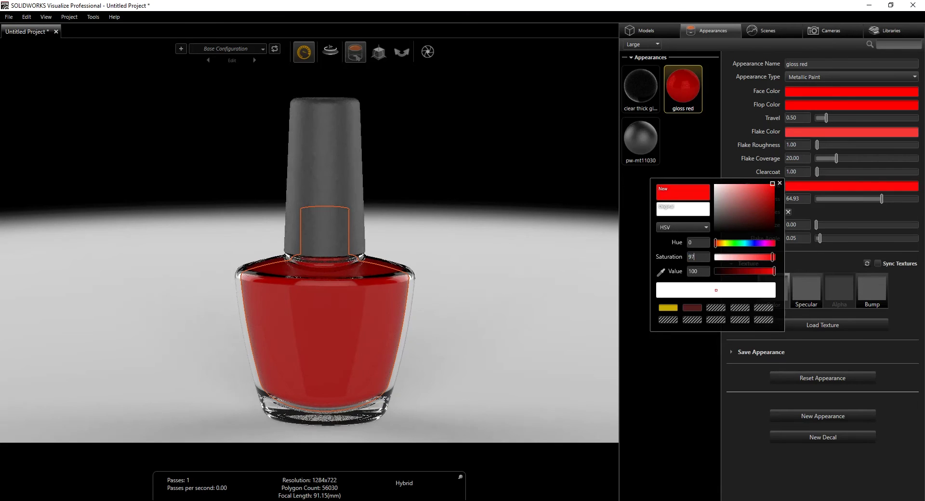
pyautogui.click(698, 272)
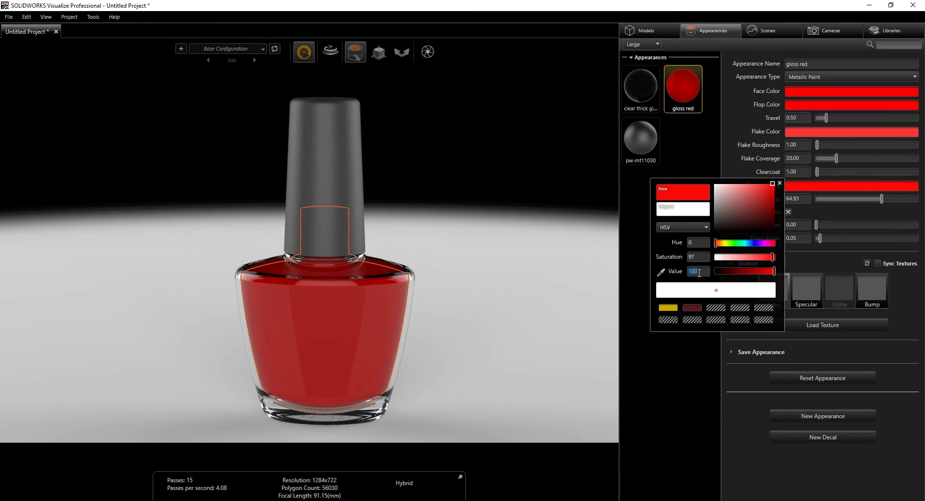
pyautogui.write('83')
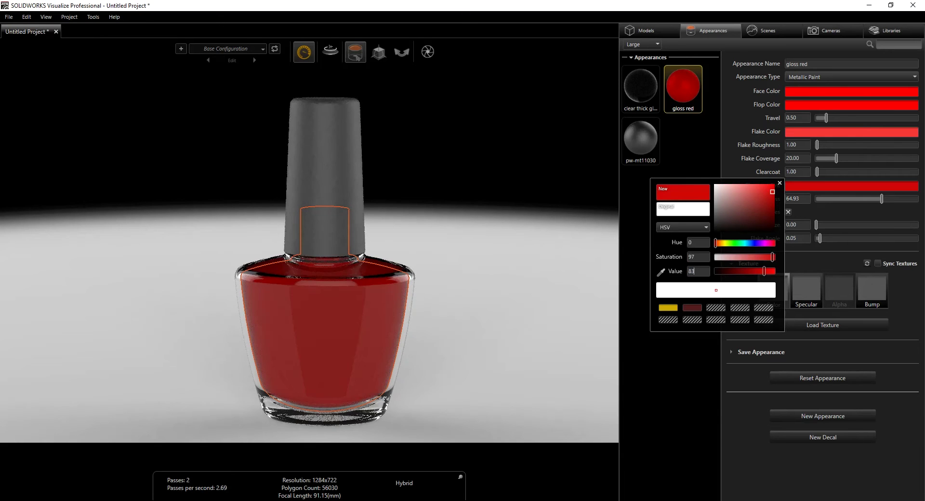
pyautogui.click(652, 271)
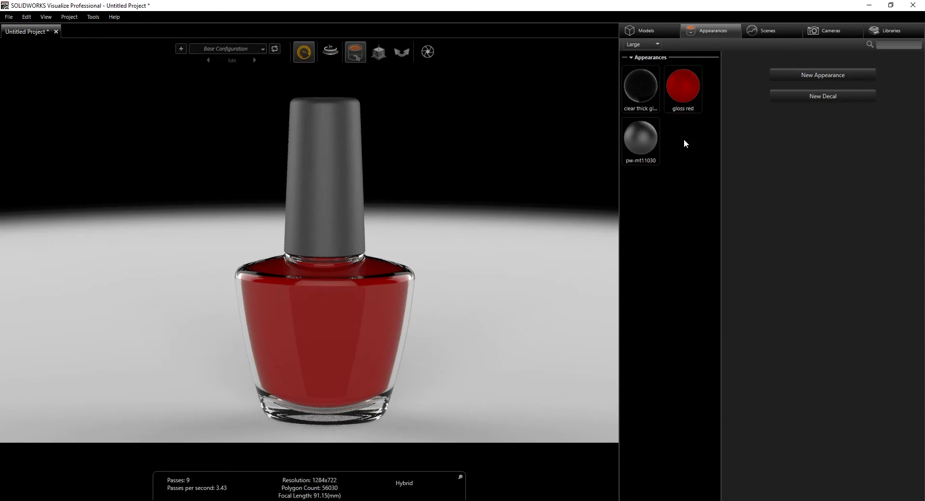
# - Reduce the gloss red appearance's clearcoat roughness to 0 and turn off its physical flakes
pyautogui.click(687, 97)
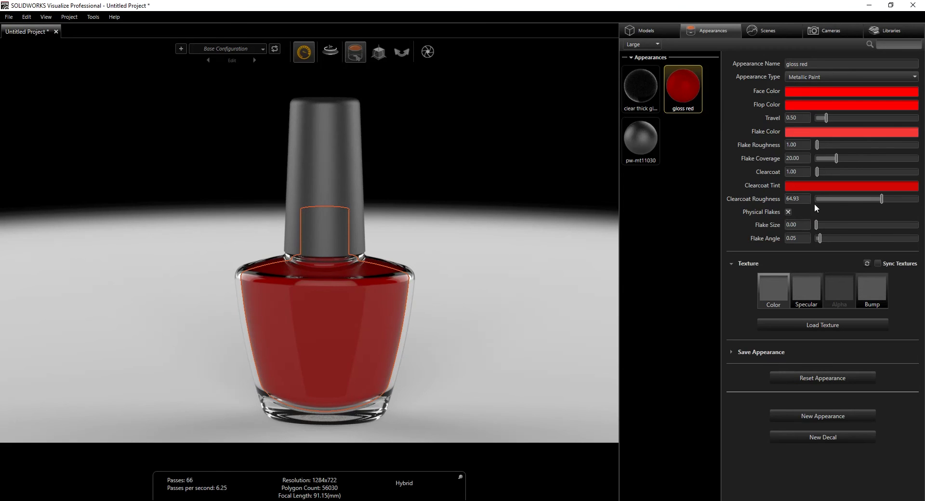
pyautogui.click(795, 199)
pyautogui.moveTo(881, 198); pyautogui.dragTo(809, 202)
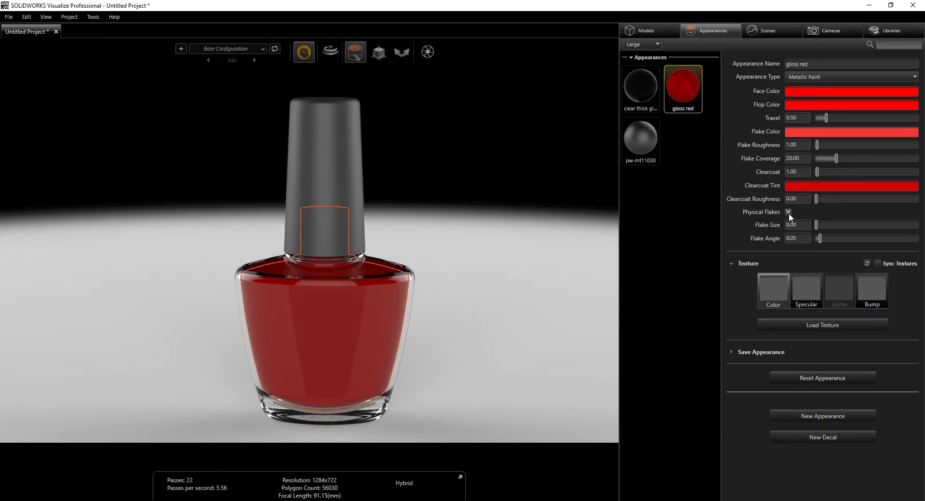
pyautogui.click(788, 212)
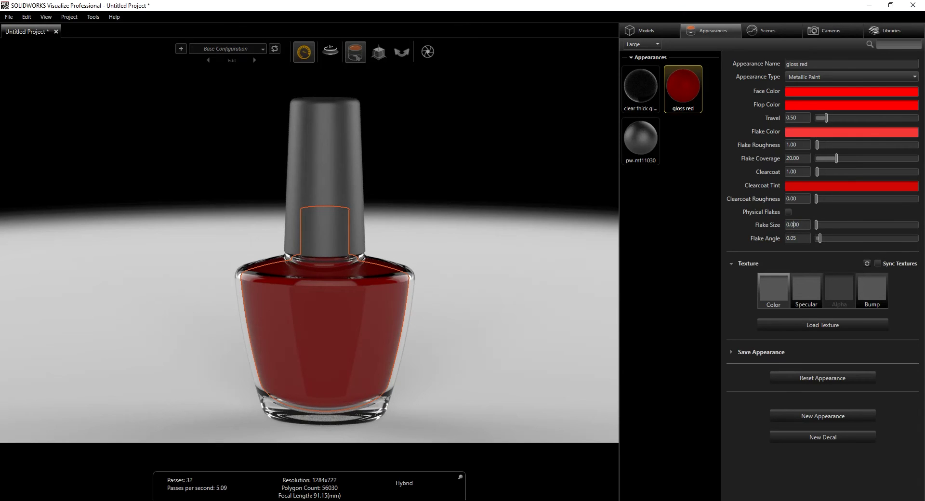
# - Set the gloss red appearance's flake size to 0.05 and its flake angle to 0.07
pyautogui.write('.05')
pyautogui.click(794, 238)
pyautogui.write('0.05')
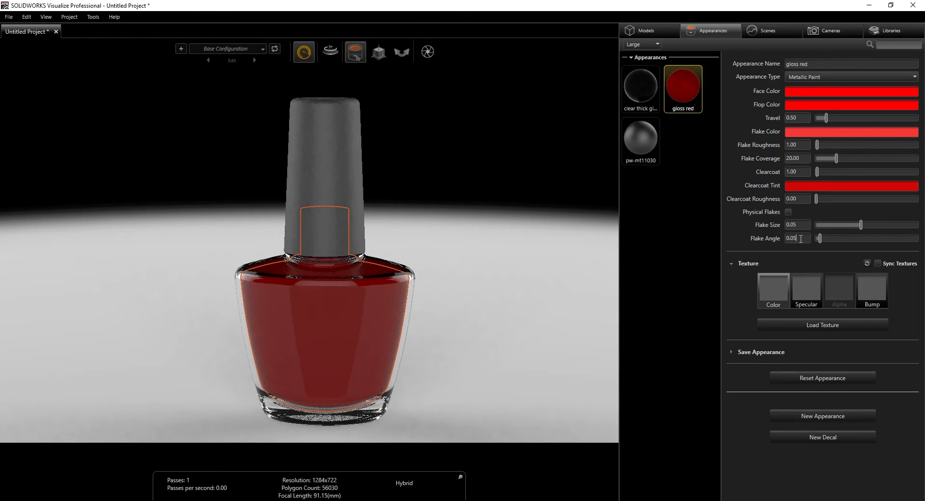
pyautogui.press('BackSpace')
pyautogui.write('7')
pyautogui.press('Return')
# - Change the cap's pw-mt11030 appearance to the Paint type with a near-black color of saturation 1 and value 2
pyautogui.click(645, 138)
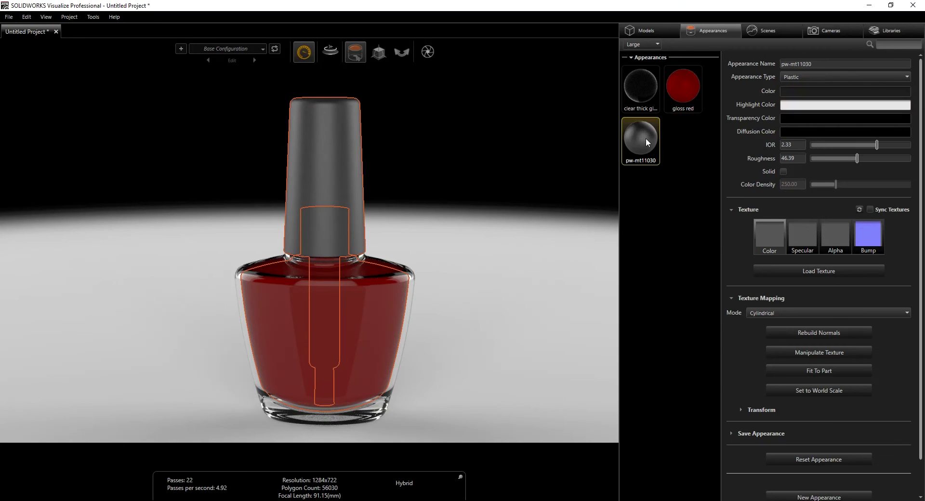
pyautogui.click(821, 73)
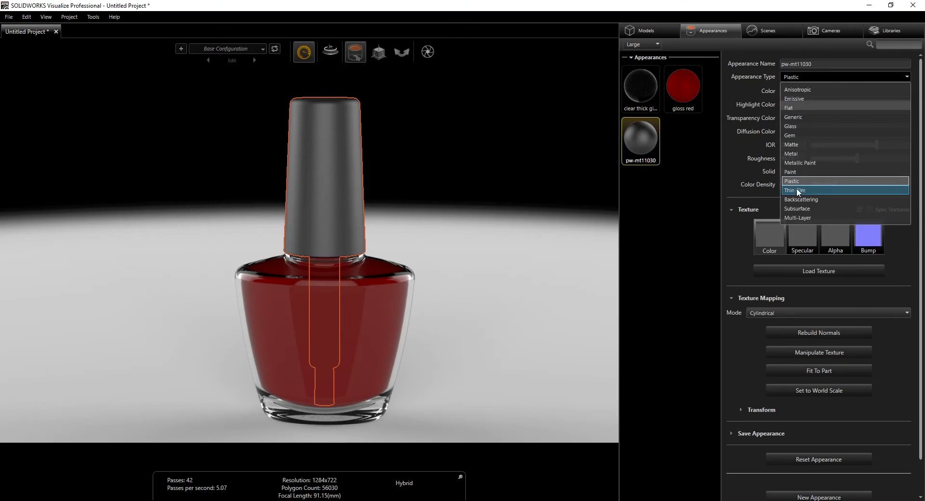
pyautogui.click(793, 172)
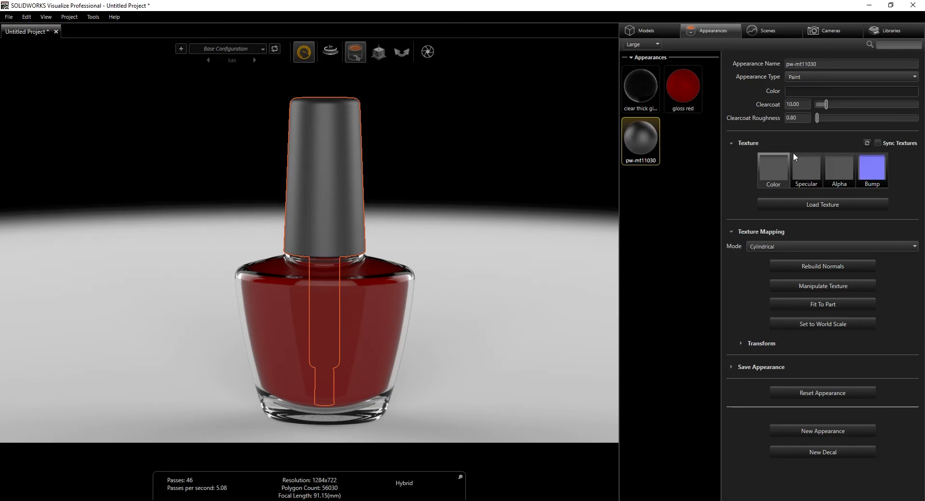
pyautogui.click(806, 91)
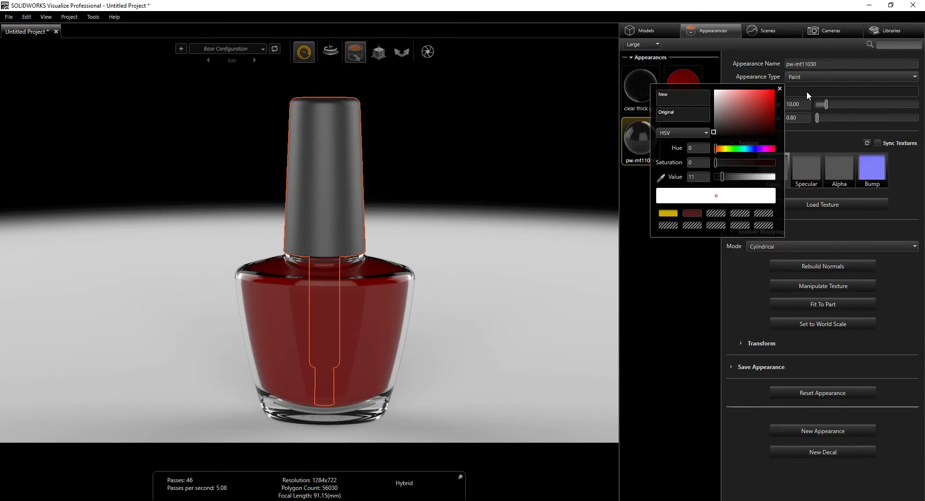
pyautogui.click(714, 137)
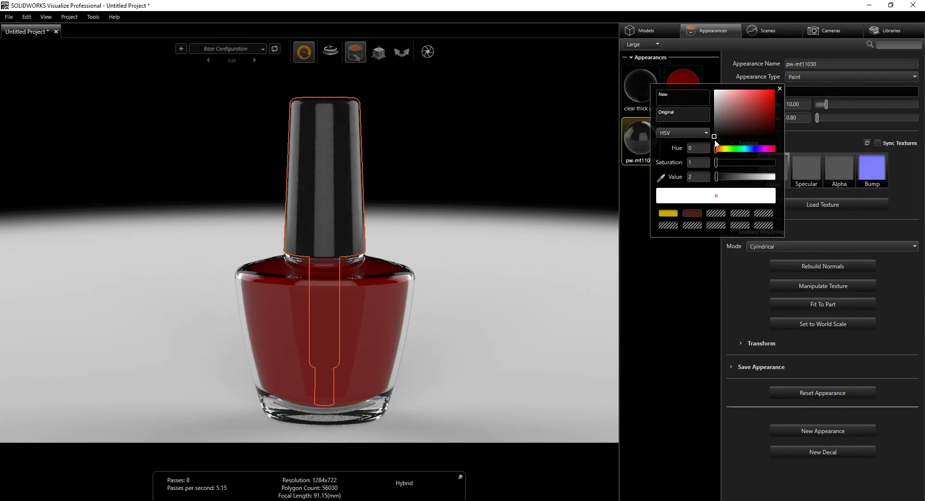
pyautogui.click(780, 88)
# - Set the cap paint's clearcoat roughness to 5 and its bump texture strength to 2
pyautogui.doubleClick(796, 118)
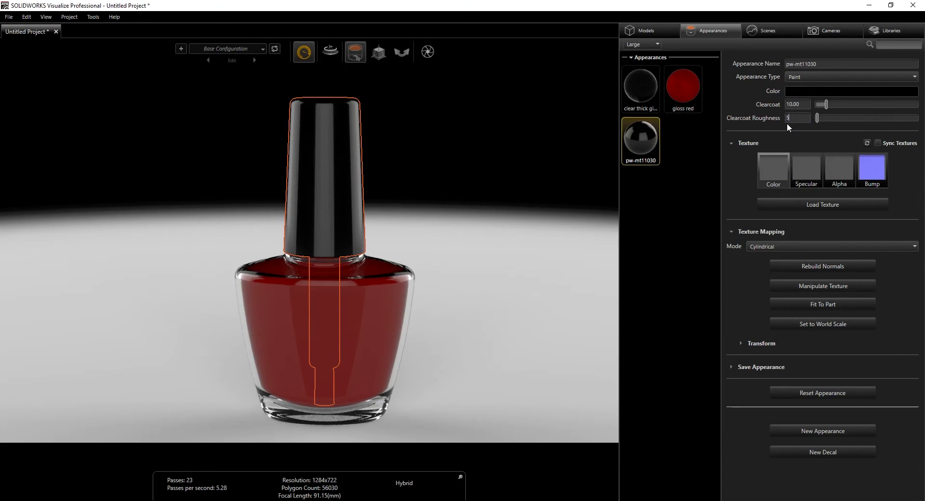
pyautogui.press('Return')
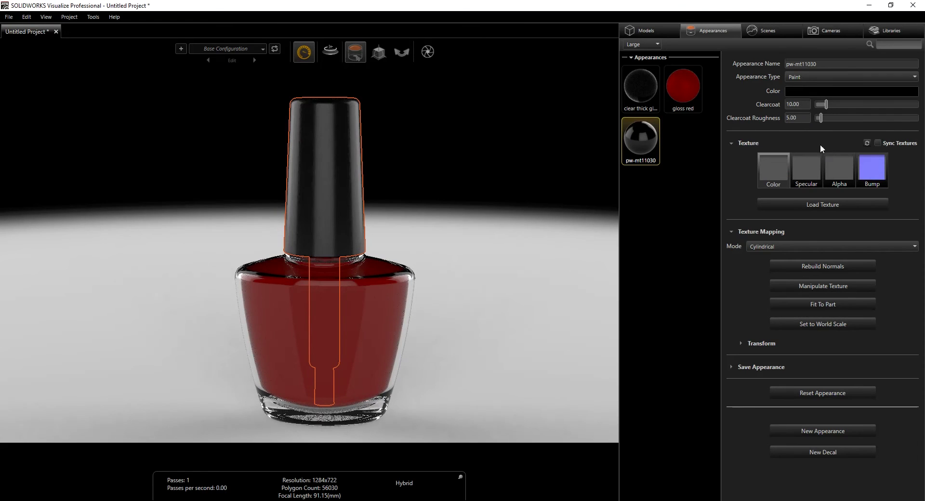
pyautogui.click(875, 172)
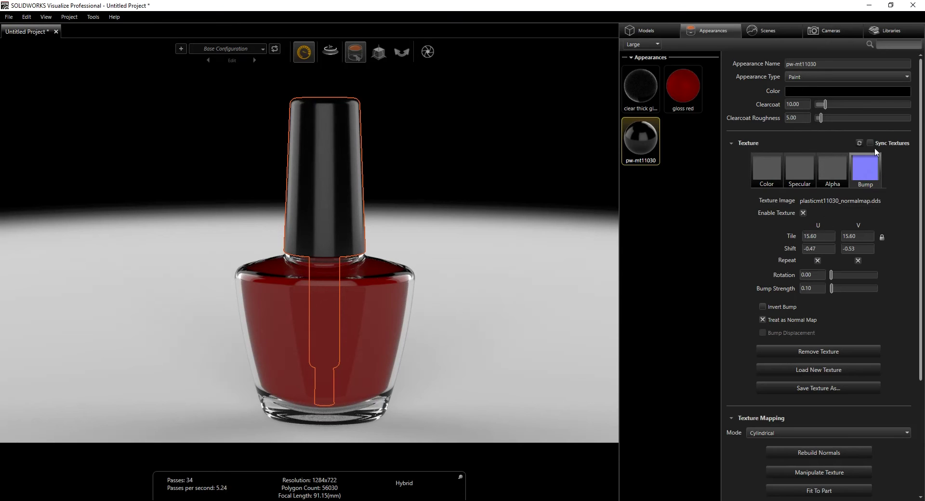
pyautogui.click(814, 289)
pyautogui.write('2')
pyautogui.press('Return')
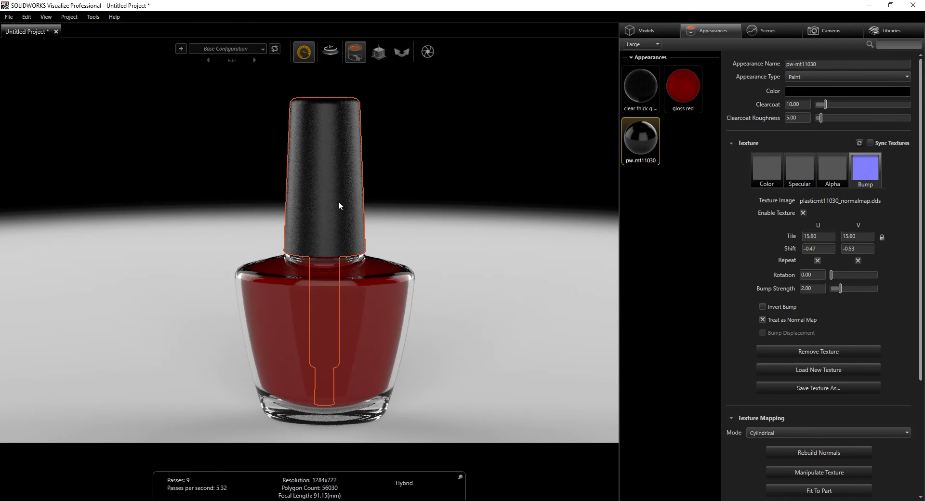
pyautogui.click(516, 233)
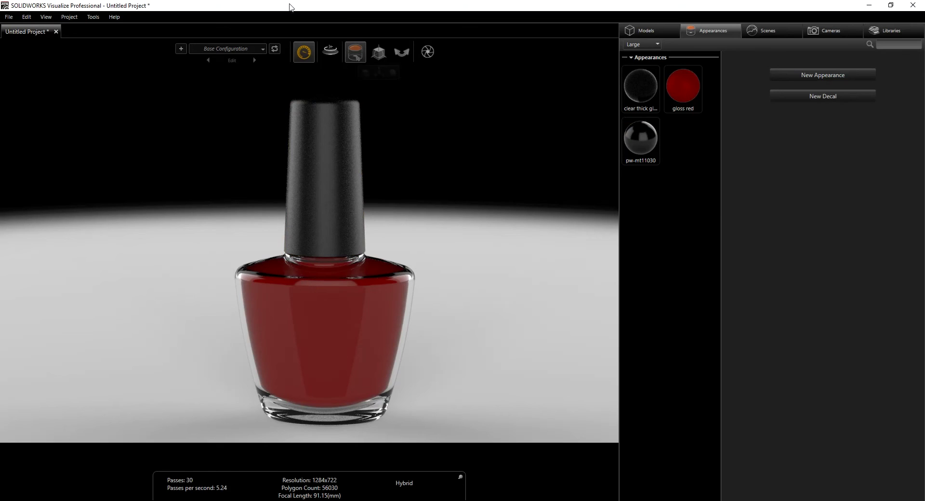
# - Apply the White Panel Ts Studio environment from the environment library to the scene
pyautogui.moveTo(356, 53)
pyautogui.click(770, 29)
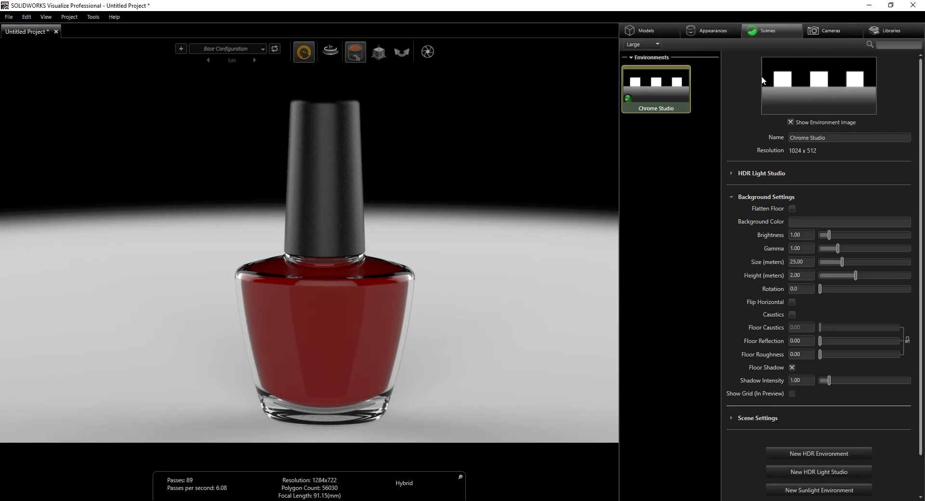
pyautogui.click(893, 31)
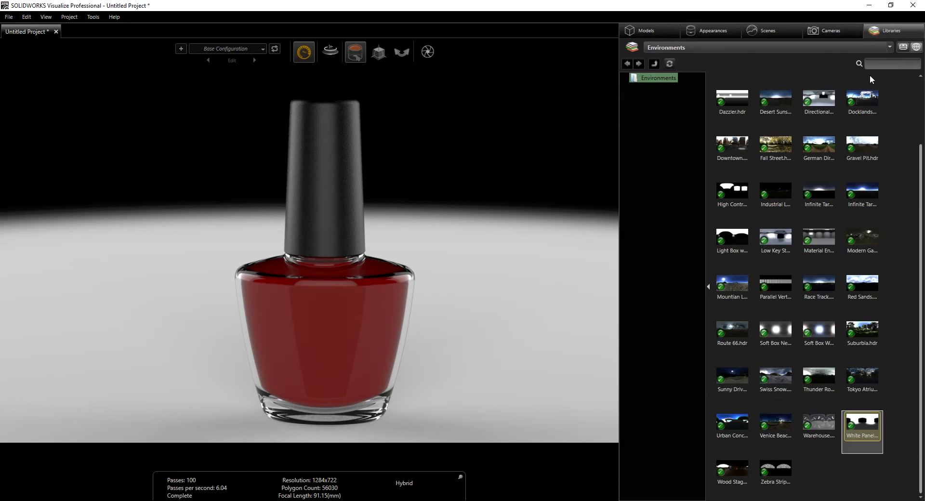
pyautogui.moveTo(871, 427); pyautogui.dragTo(467, 209)
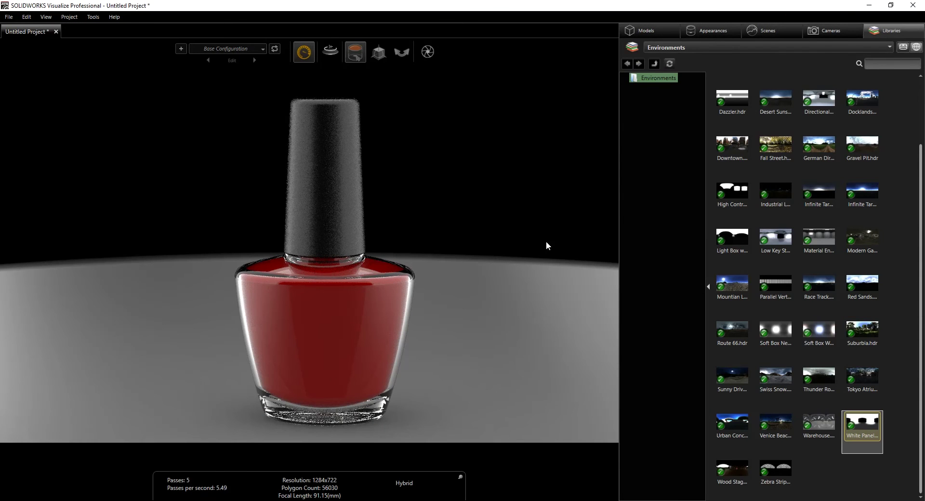
# - Delete the Chrome Studio environment from the project's scenes
pyautogui.click(762, 31)
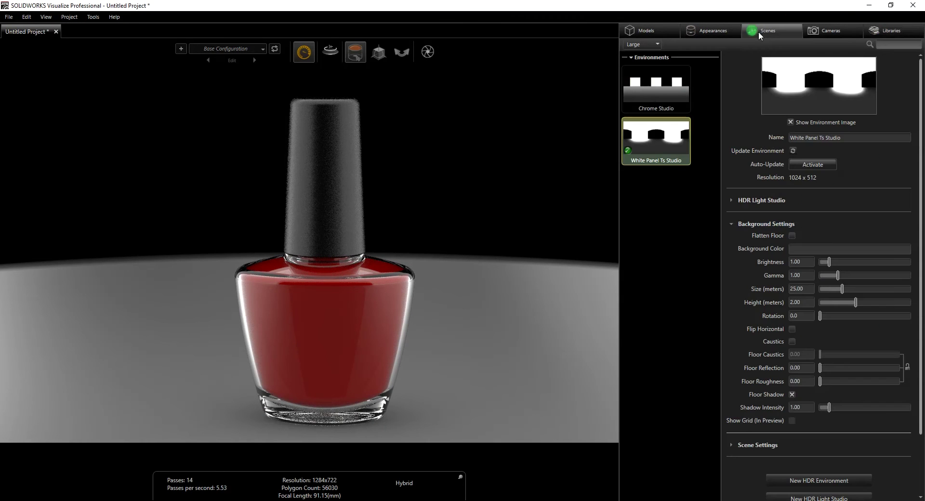
pyautogui.click(655, 94)
pyautogui.rightClick(650, 82)
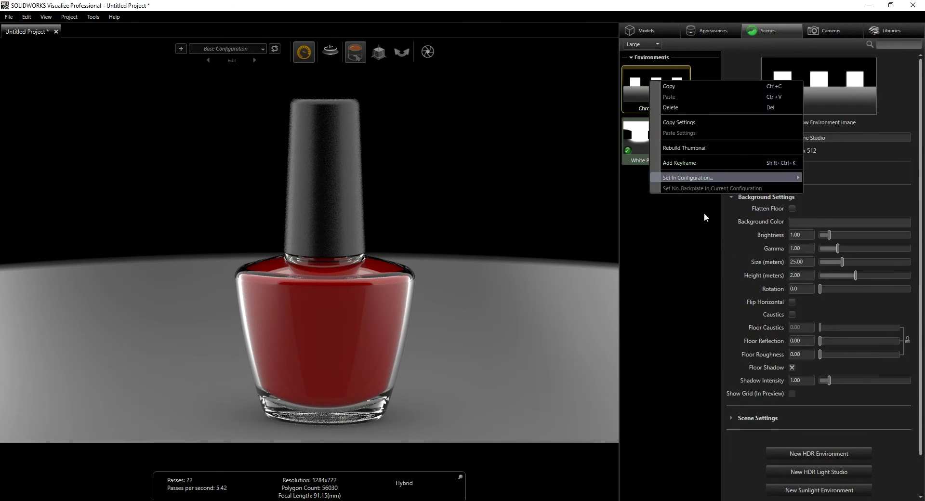
pyautogui.click(671, 108)
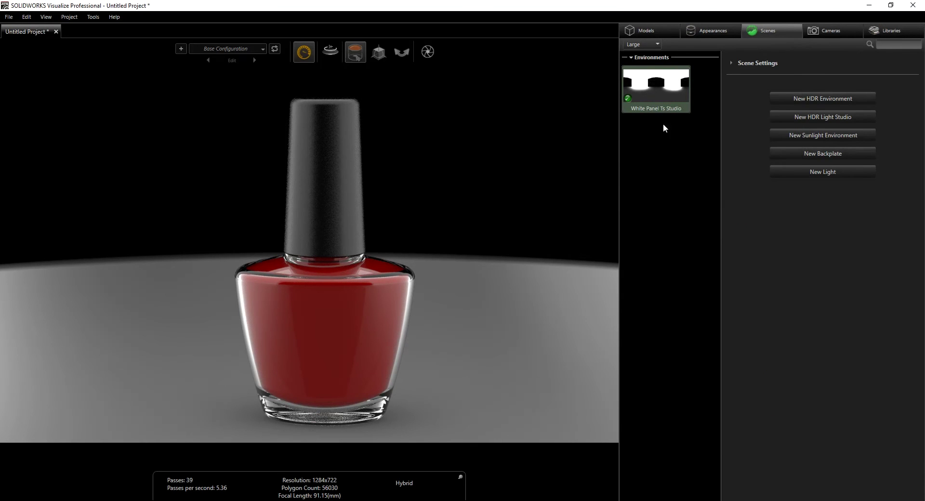
# - Hide the White Panel Ts Studio environment image and set its background color to a light gray with value 72
pyautogui.click(664, 103)
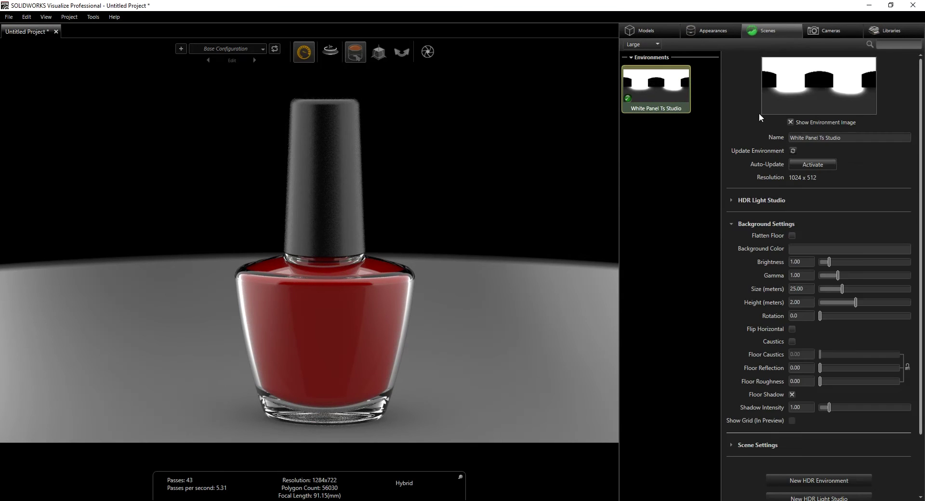
pyautogui.click(791, 122)
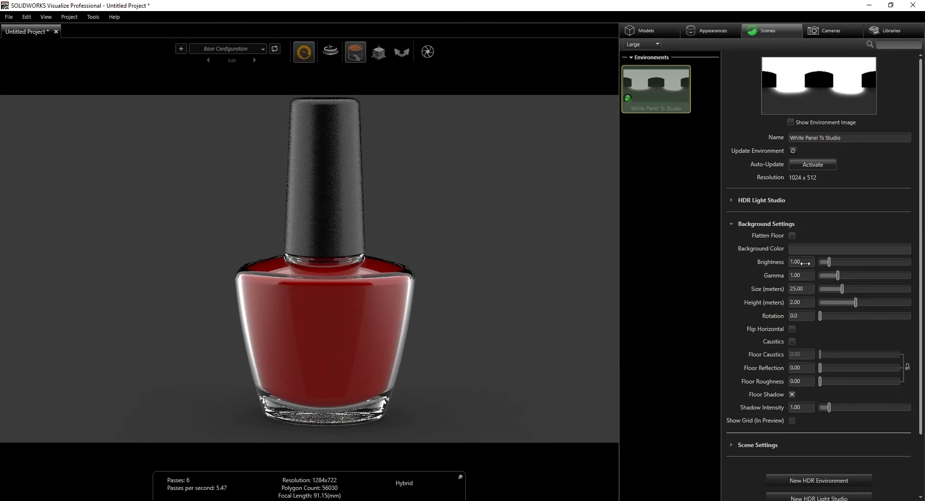
pyautogui.click(817, 249)
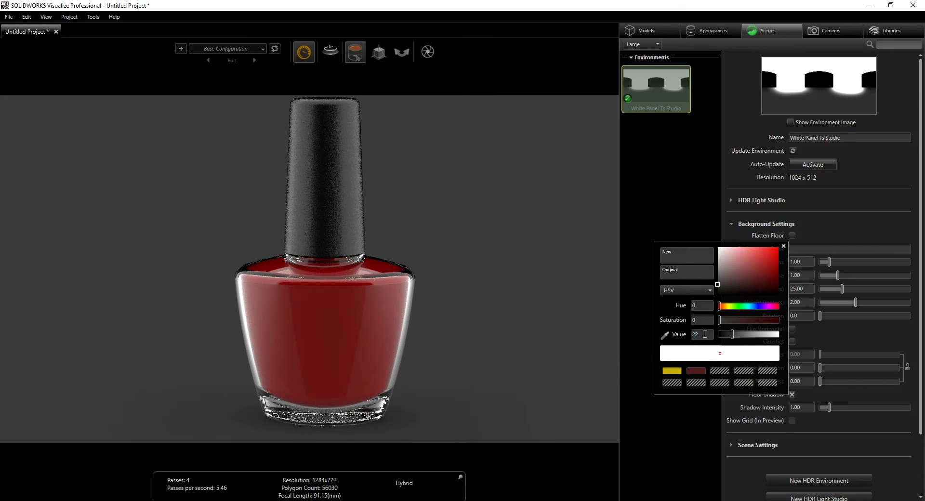
pyautogui.write('72')
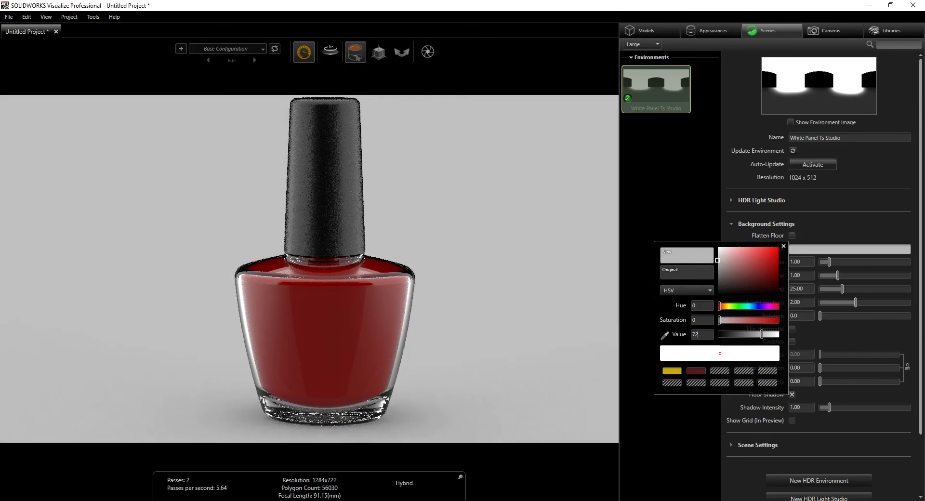
# - Try rotating the White Panel Ts Studio environment around the bottle
pyautogui.click(636, 333)
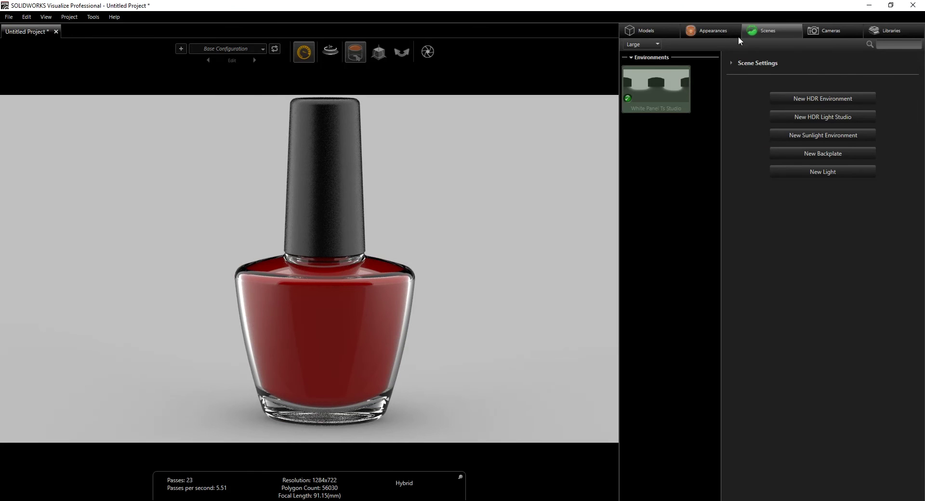
pyautogui.click(676, 85)
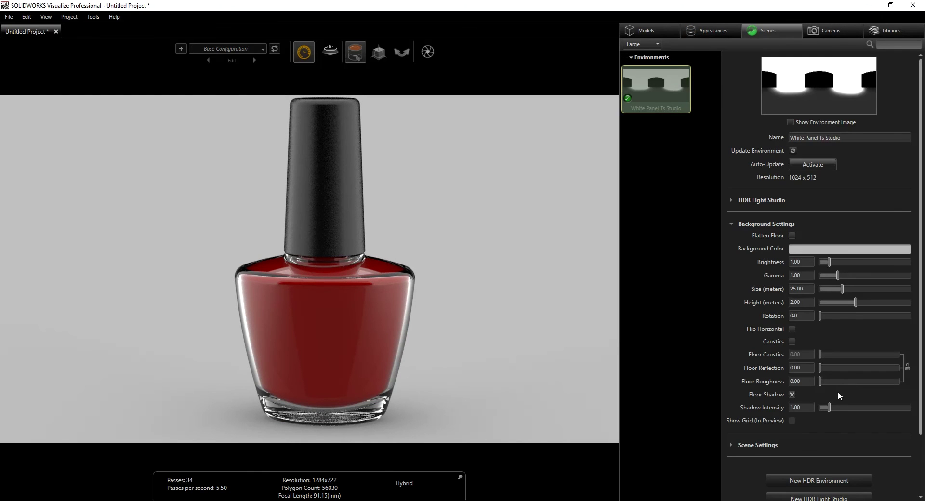
pyautogui.moveTo(820, 316); pyautogui.dragTo(797, 323)
# - Reframe the camera so the bottle sits slightly lower and smaller in the render view
pyautogui.moveTo(467, 236); pyautogui.dragTo(469, 242, button='middle')
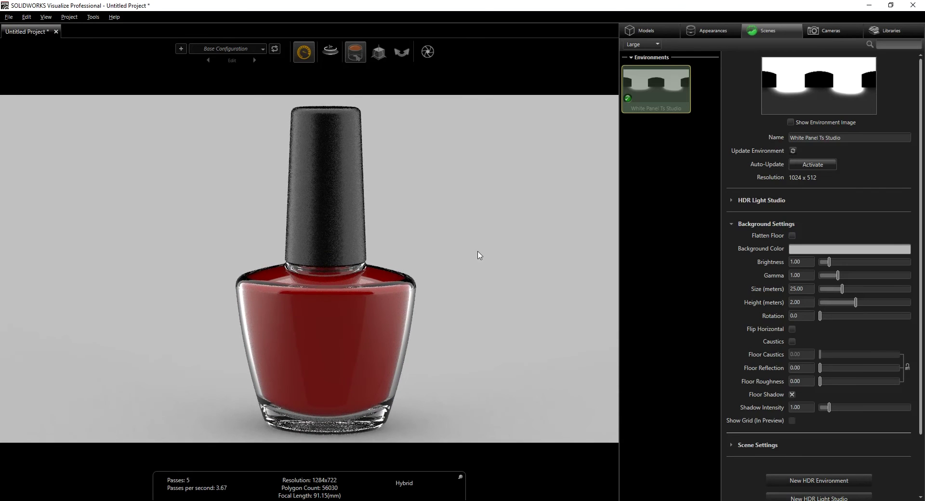
pyautogui.scroll(-1, 483, 256)
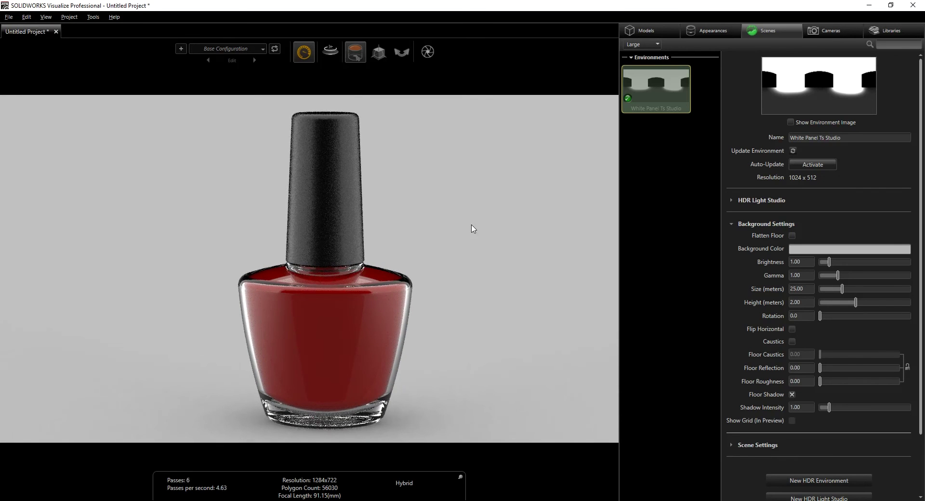
pyautogui.moveTo(472, 228); pyautogui.dragTo(471, 229, button='middle')
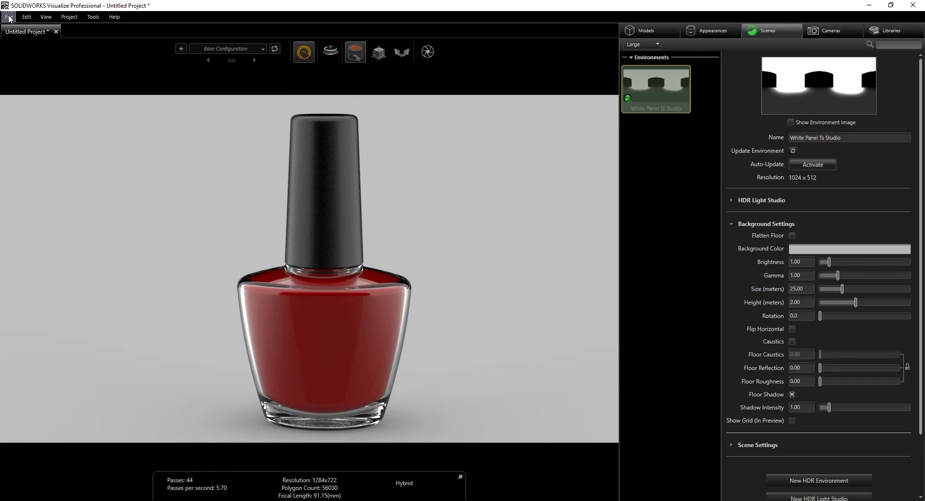
pyautogui.click(717, 31)
pyautogui.rightClick(663, 232)
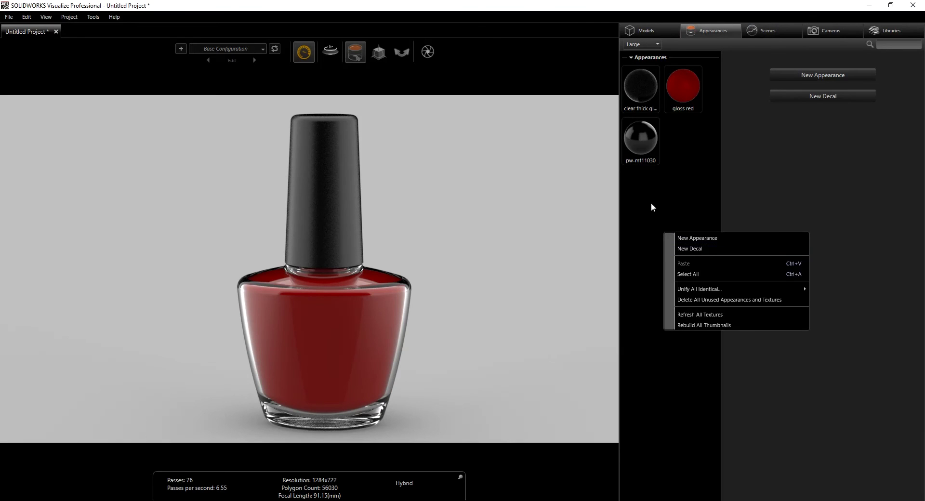
pyautogui.click(690, 249)
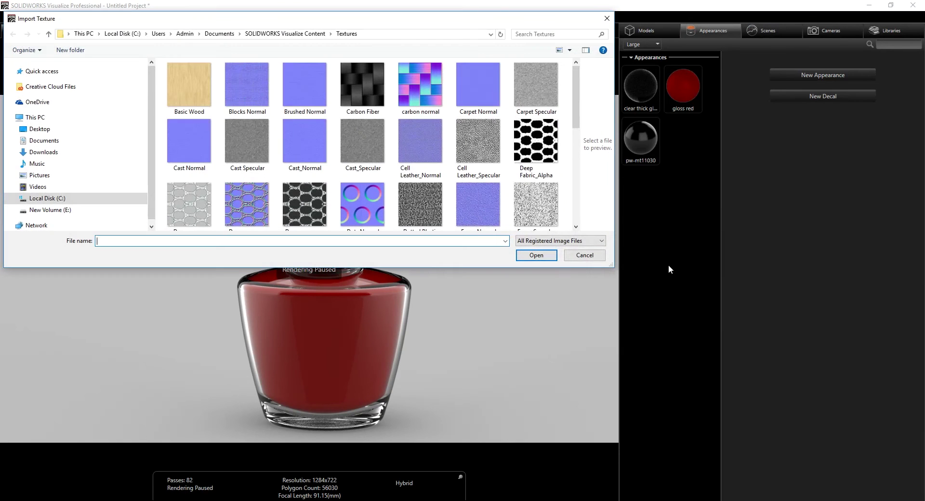
pyautogui.click(38, 129)
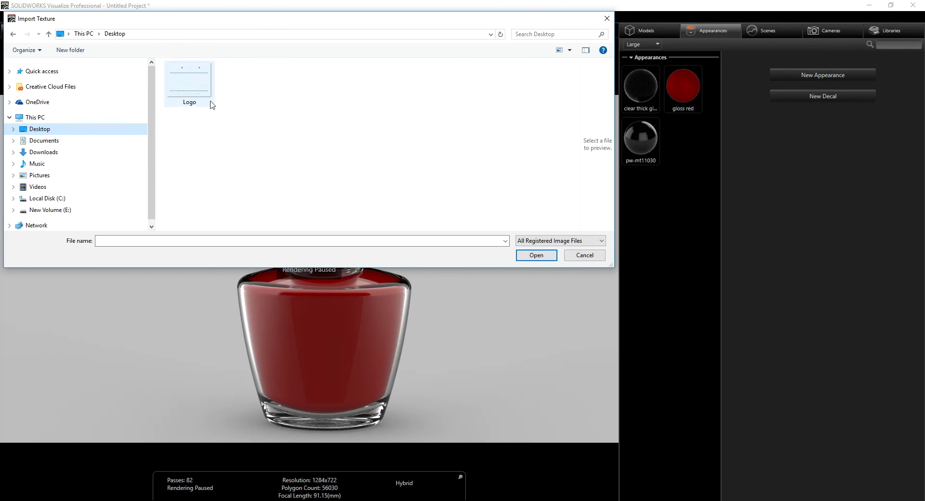
pyautogui.click(581, 255)
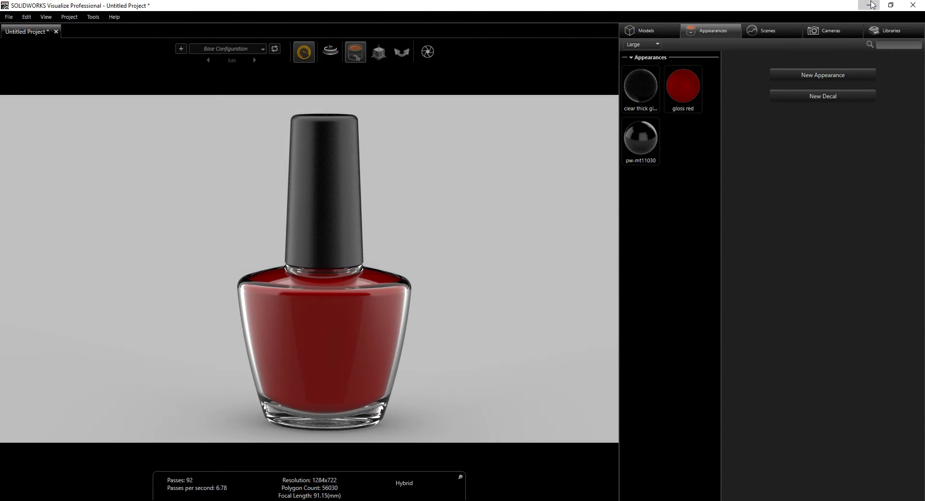
# - Switch to the desktop and examine the Logo.png artwork enlarged in Photos
pyautogui.click(869, 5)
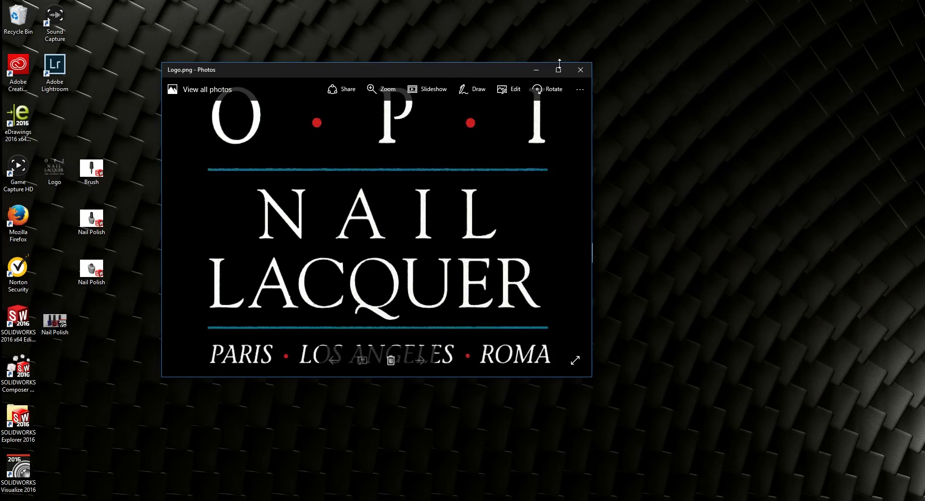
pyautogui.click(558, 70)
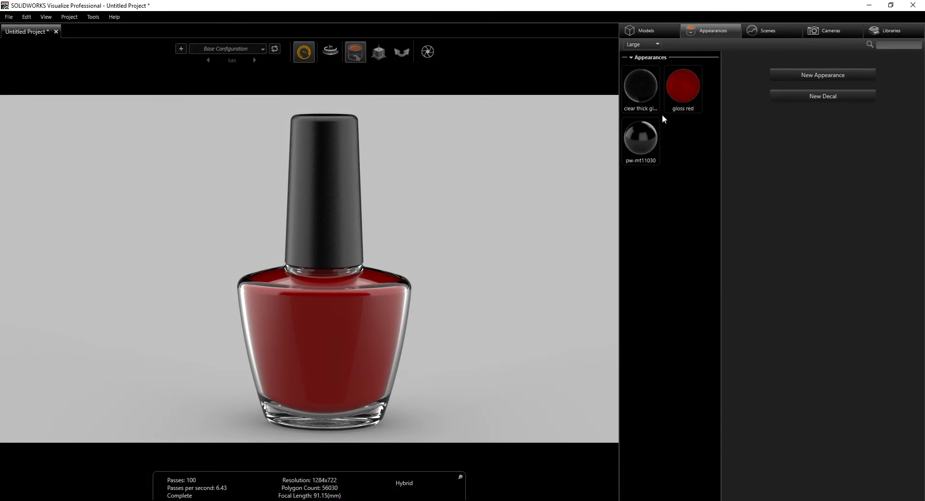
# - Create a new decal from the Logo image stored on the Desktop
pyautogui.rightClick(663, 191)
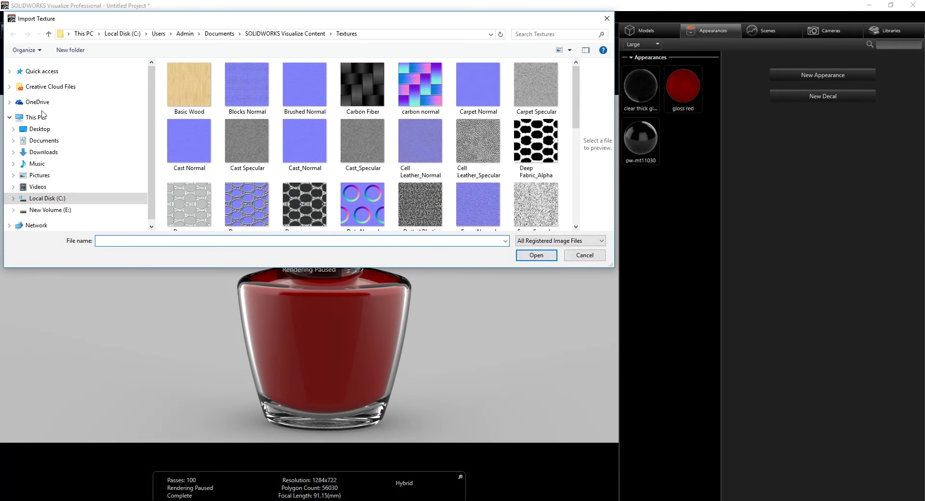
pyautogui.click(37, 130)
pyautogui.click(190, 83)
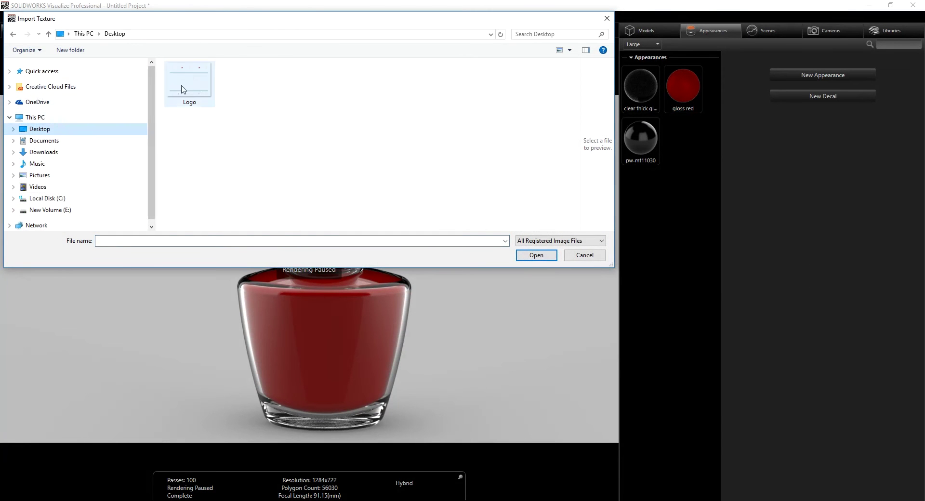
pyautogui.click(537, 257)
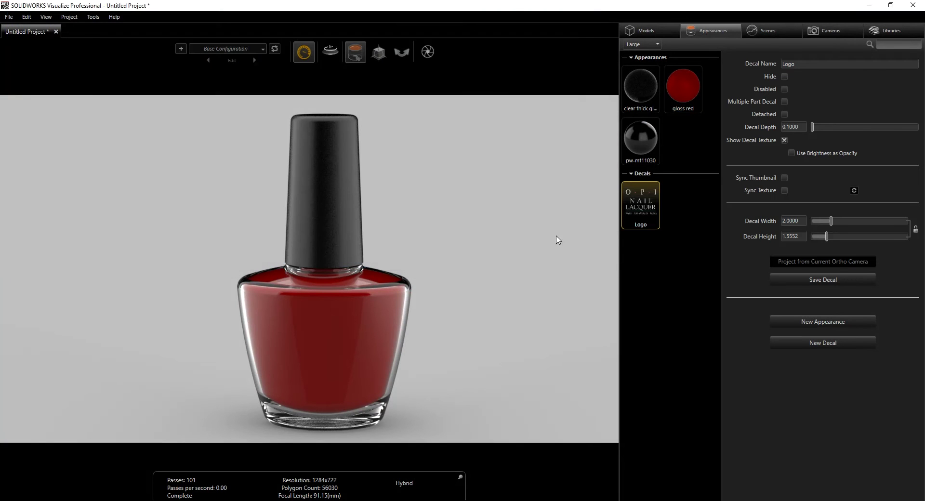
# - Set the viewport to Preview rendering and place the Logo decal on the front of the bottle
pyautogui.moveTo(307, 51)
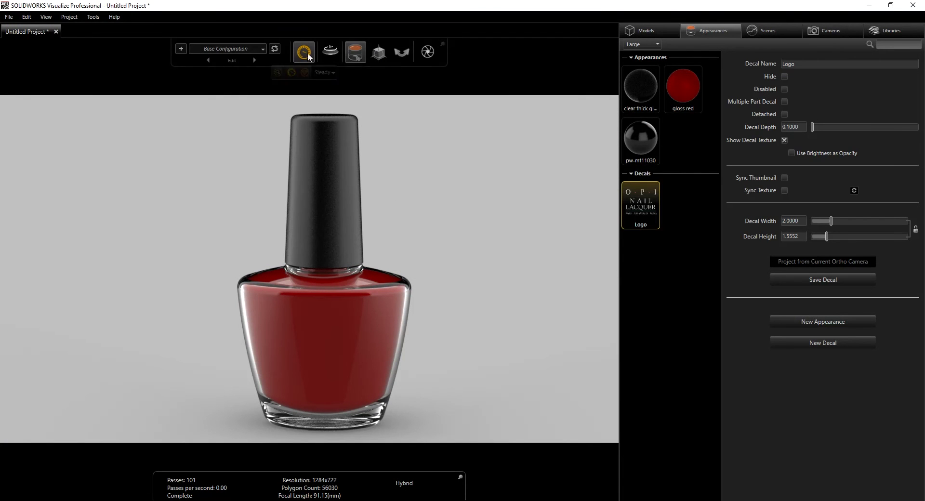
pyautogui.click(277, 72)
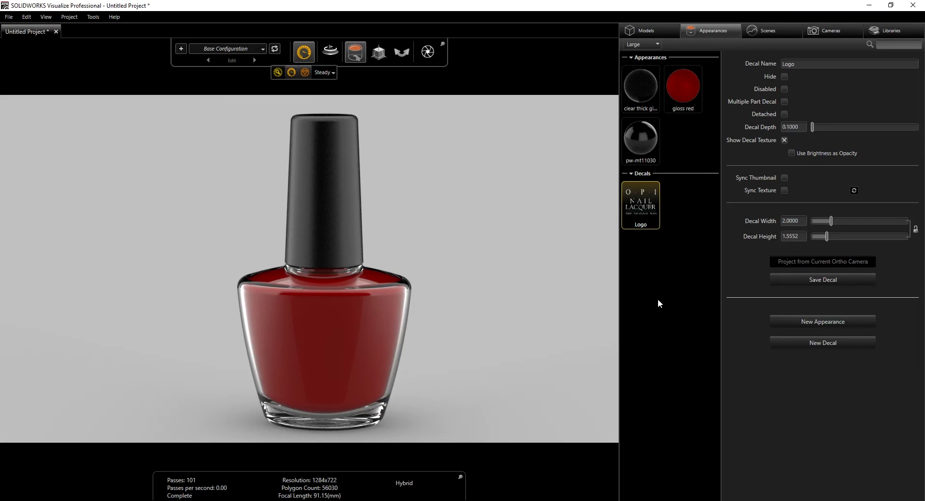
pyautogui.moveTo(641, 207); pyautogui.dragTo(347, 361)
pyautogui.moveTo(305, 326); pyautogui.dragTo(305, 325)
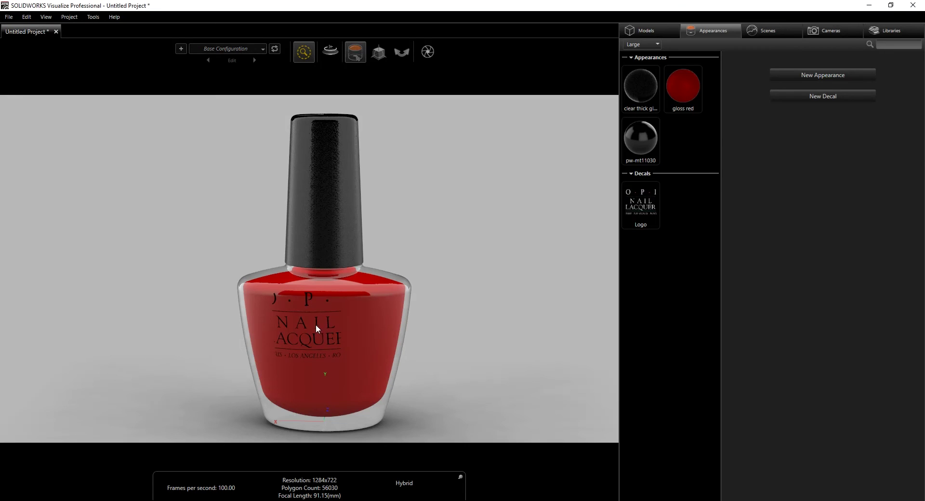
# - Activate object manipulation, move the Logo decal lower on the bottle and scale it to about 178 wide by 139 high
pyautogui.moveTo(379, 50)
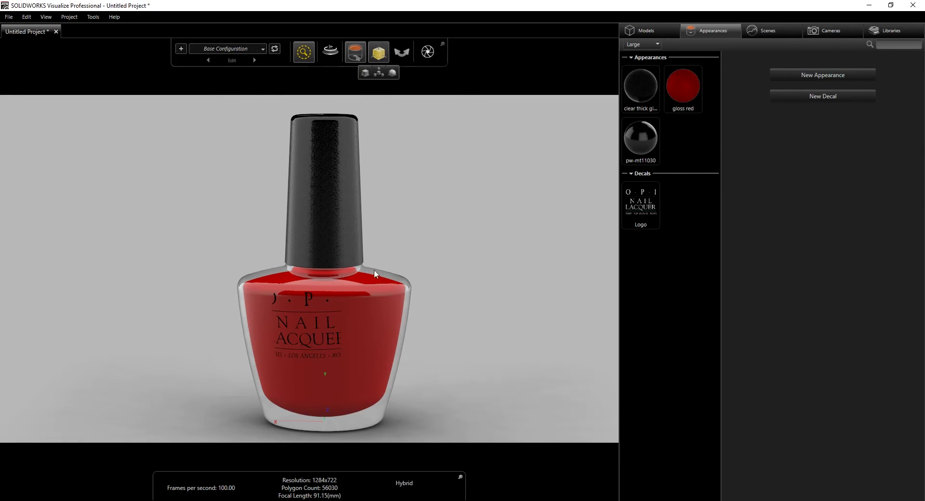
pyautogui.click(366, 74)
pyautogui.click(305, 322)
pyautogui.click(438, 339)
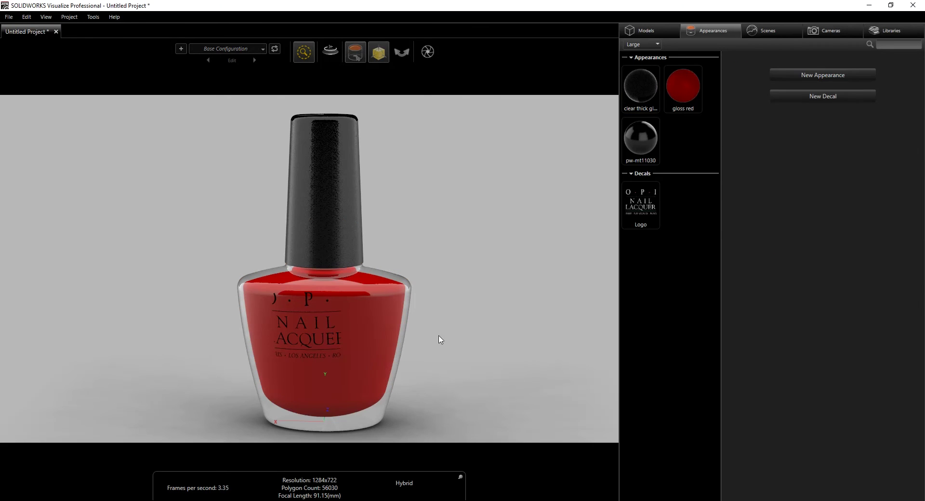
pyautogui.click(331, 345)
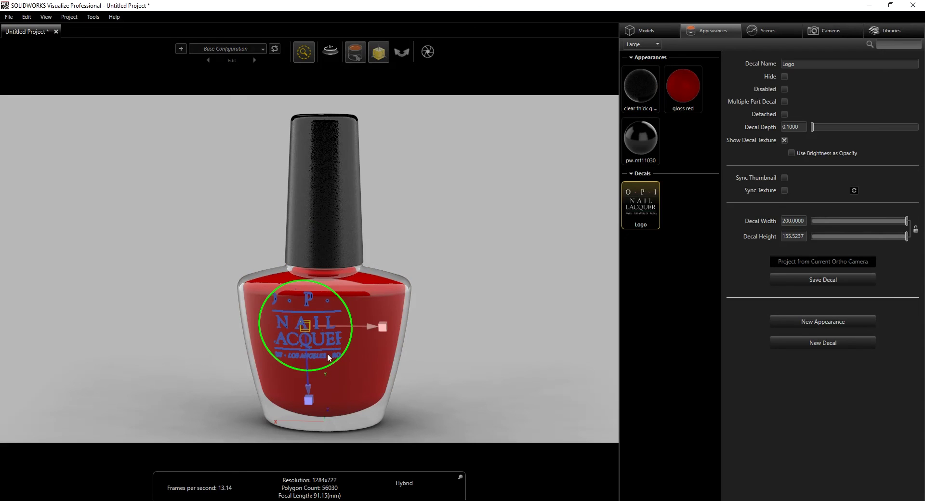
pyautogui.moveTo(305, 365); pyautogui.dragTo(307, 385)
pyautogui.moveTo(358, 349); pyautogui.dragTo(398, 359)
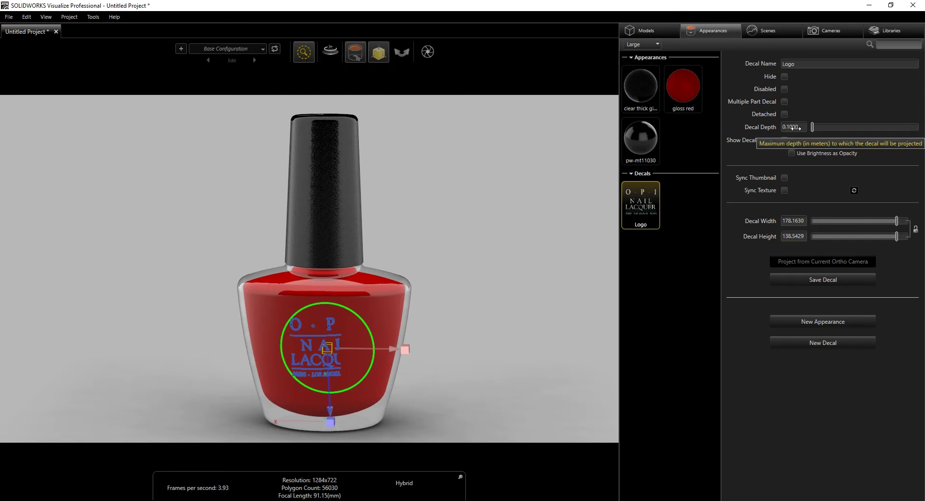
# - Nudge the Logo decal sideways slightly and set its decal depth to 0.123
pyautogui.moveTo(383, 348); pyautogui.dragTo(382, 348)
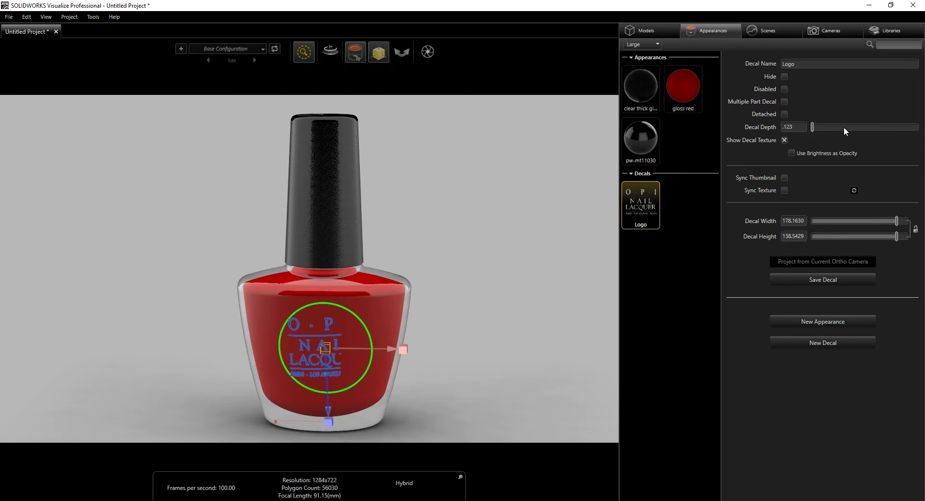
pyautogui.click(695, 259)
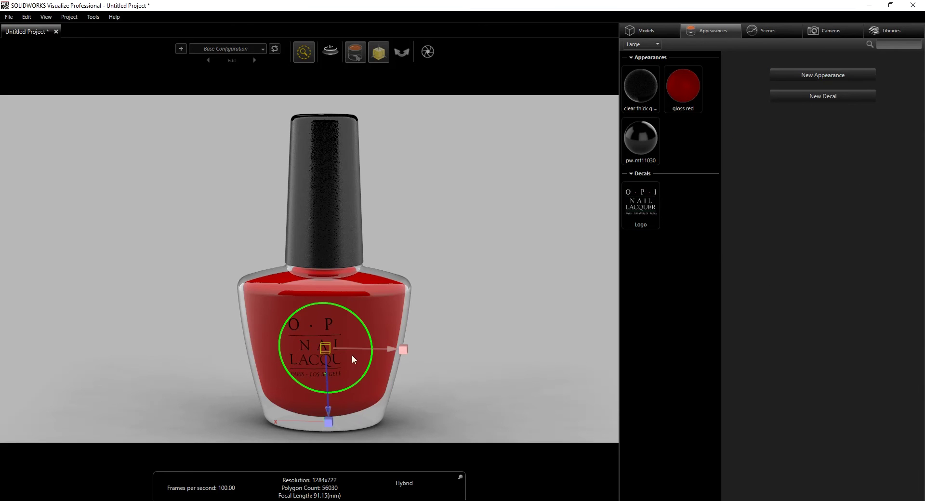
pyautogui.click(401, 355)
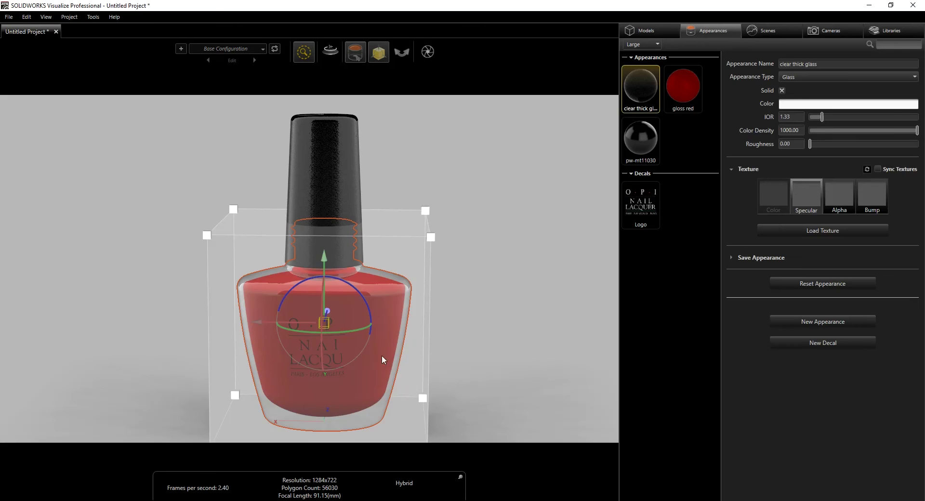
pyautogui.click(484, 342)
# - Scale the Logo decal to about 133.6 wide by 103.9 high and position it near the middle of the bottle's front
pyautogui.click(326, 369)
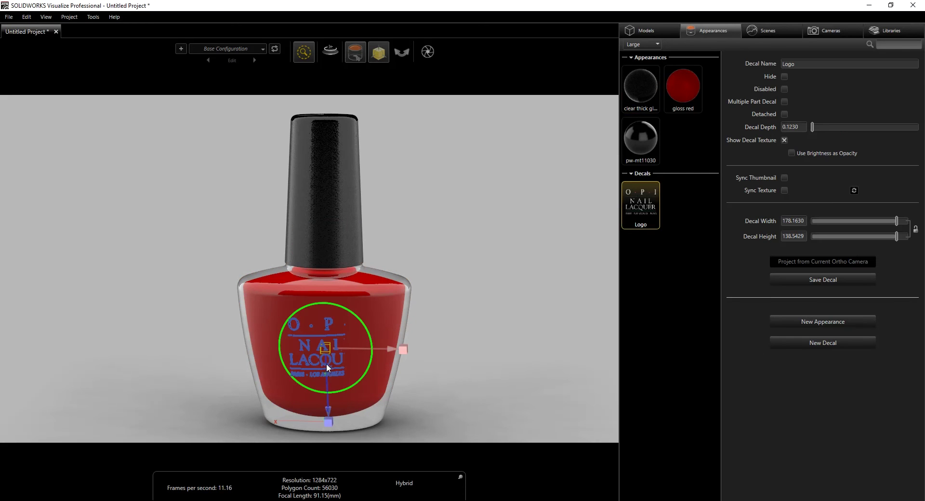
pyautogui.moveTo(403, 354); pyautogui.dragTo(375, 349)
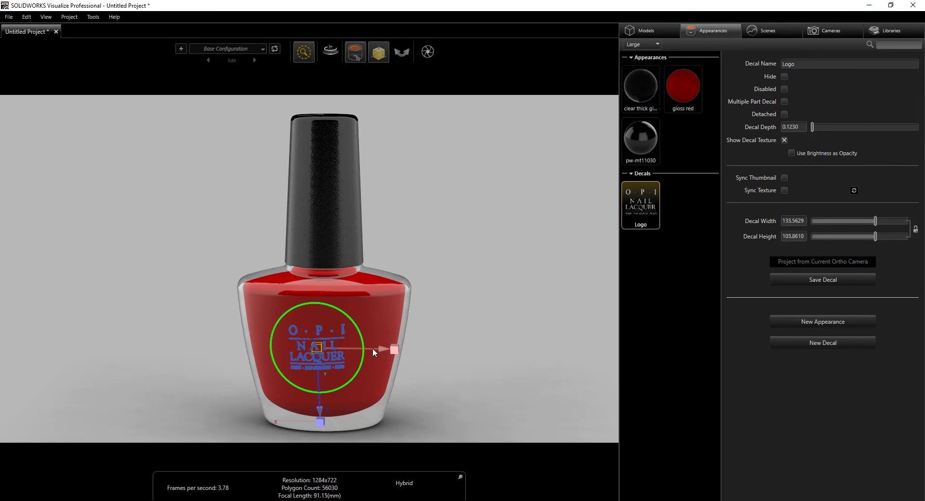
pyautogui.click(405, 394)
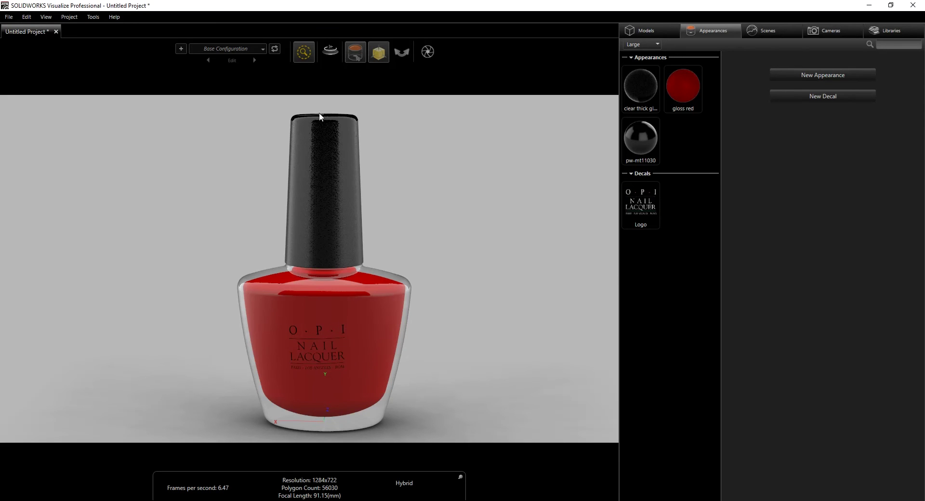
# - Switch the viewport back to Fast ray-traced rendering and disable Show Decal Texture for the Logo decal
pyautogui.moveTo(304, 52)
pyautogui.click(291, 72)
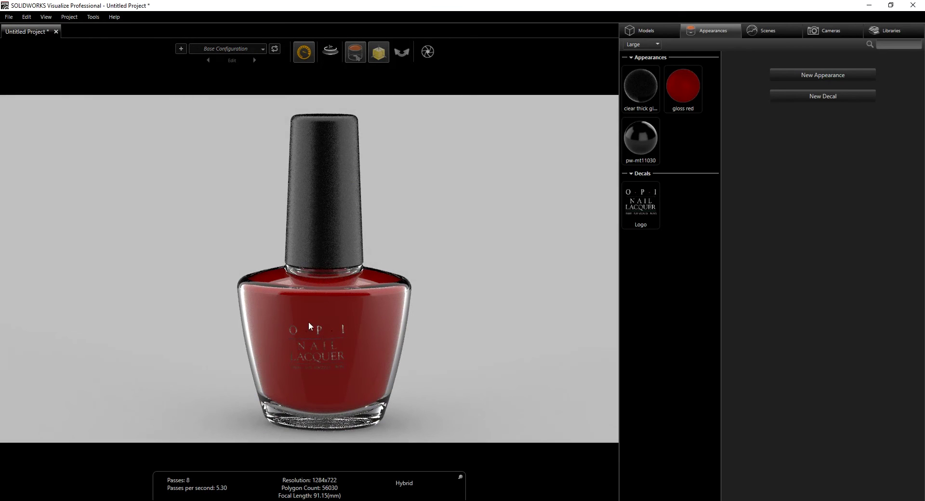
pyautogui.click(630, 204)
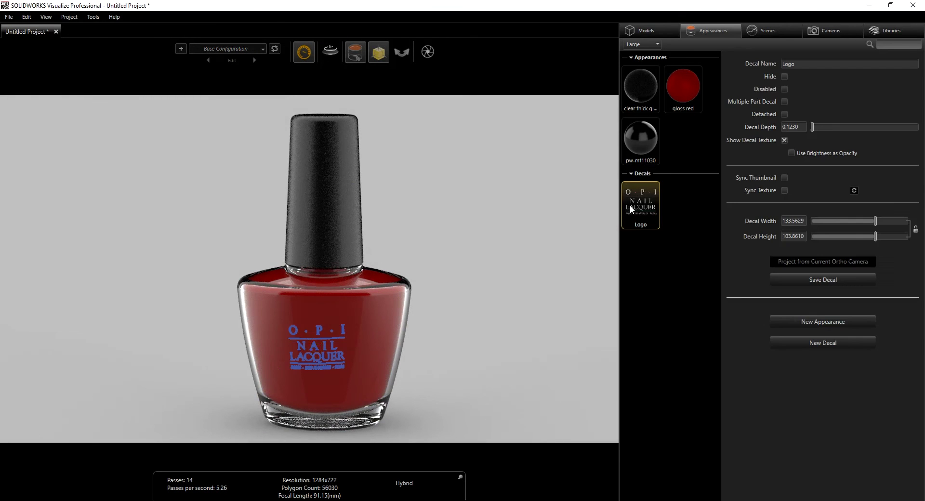
pyautogui.click(785, 140)
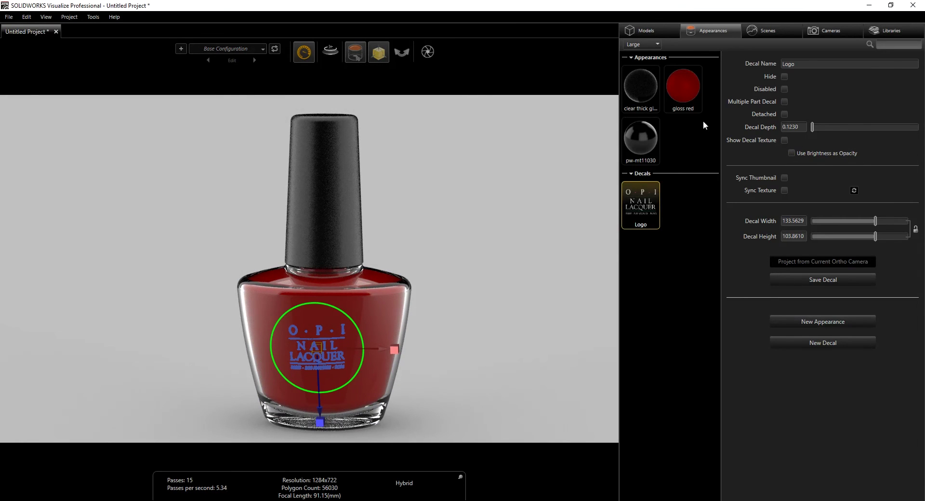
pyautogui.click(361, 405)
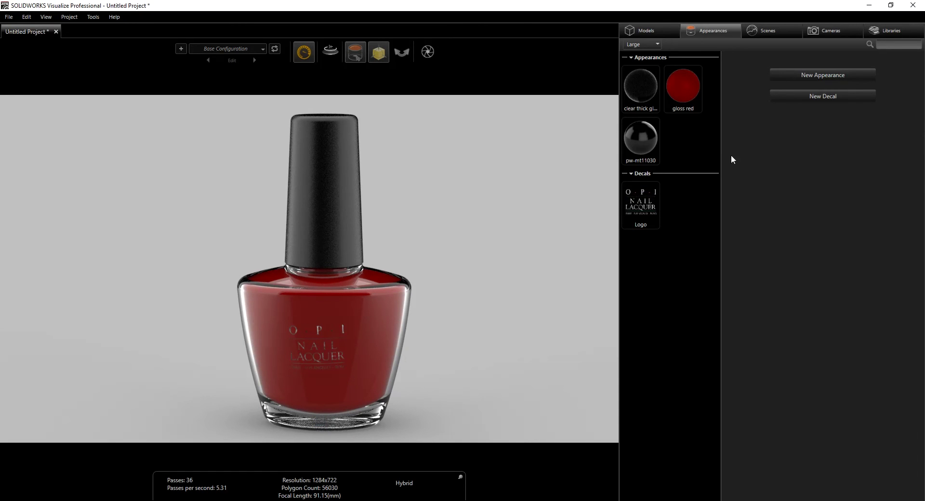
# - Create a new appearance in the project and set its type to Paint
pyautogui.rightClick(687, 153)
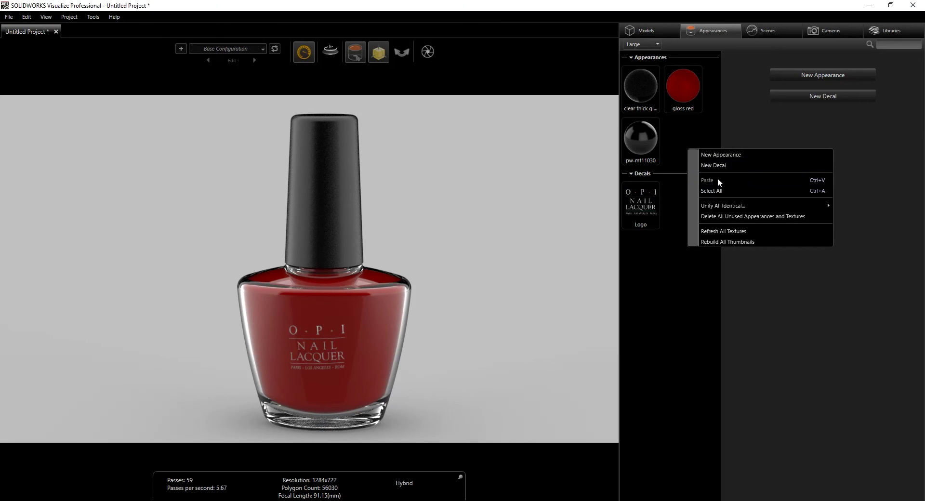
pyautogui.click(723, 154)
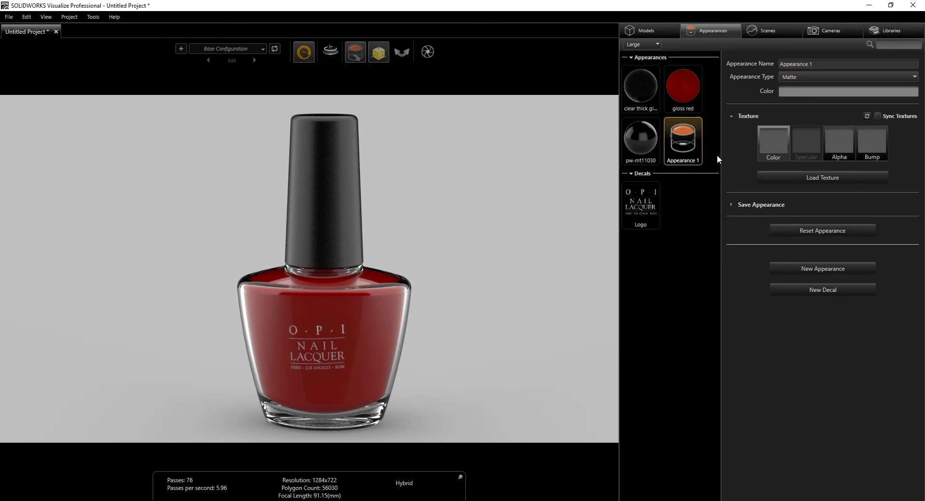
pyautogui.click(799, 77)
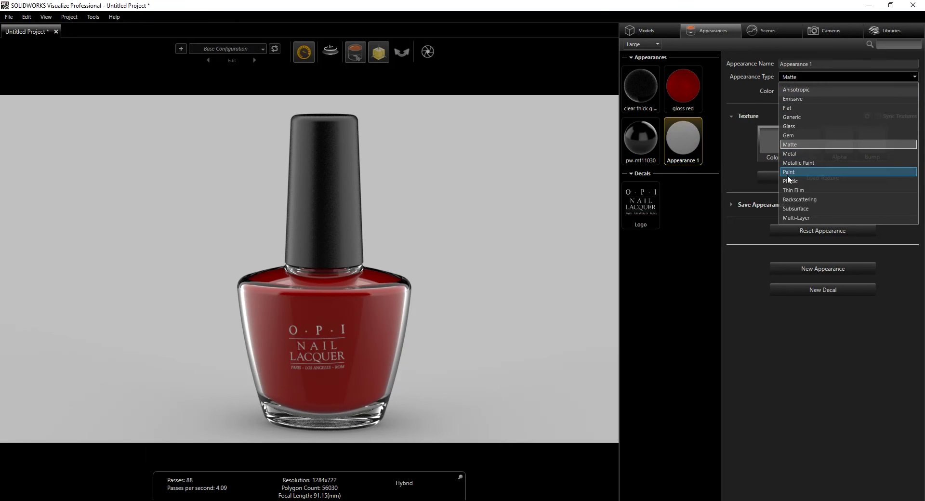
pyautogui.click(789, 172)
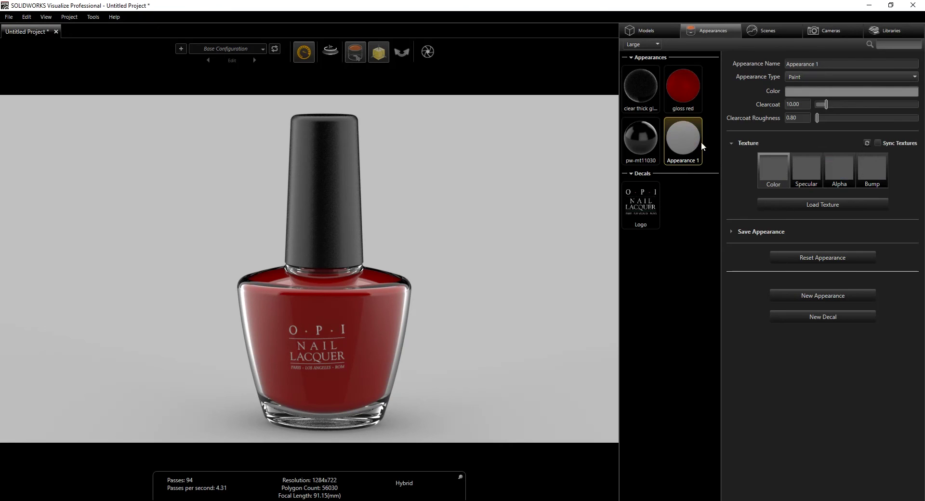
# - Set the Paint appearance's color to white (hue 0, saturation 0, value 100) and its clearcoat roughness to 3
pyautogui.click(798, 92)
pyautogui.click(715, 112)
pyautogui.moveTo(715, 113); pyautogui.dragTo(707, 80)
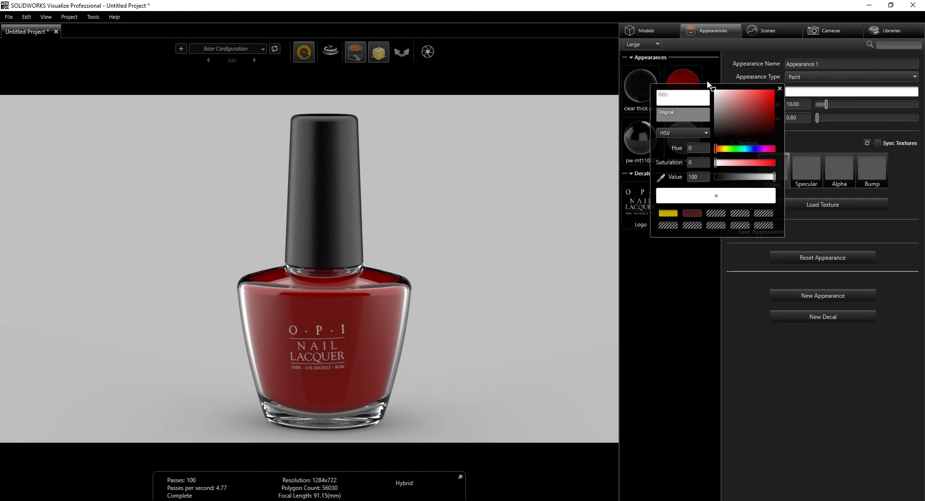
pyautogui.click(798, 104)
pyautogui.click(802, 119)
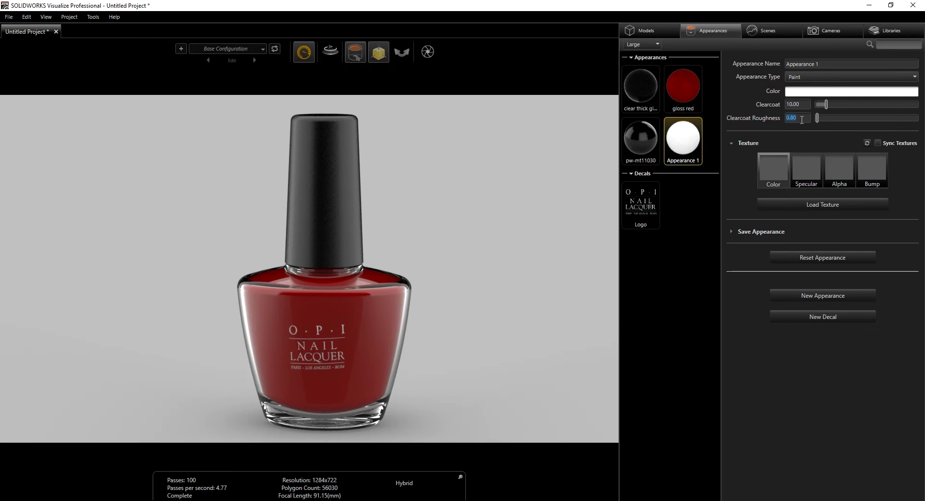
pyautogui.write('3')
pyautogui.press('Return')
pyautogui.click(691, 241)
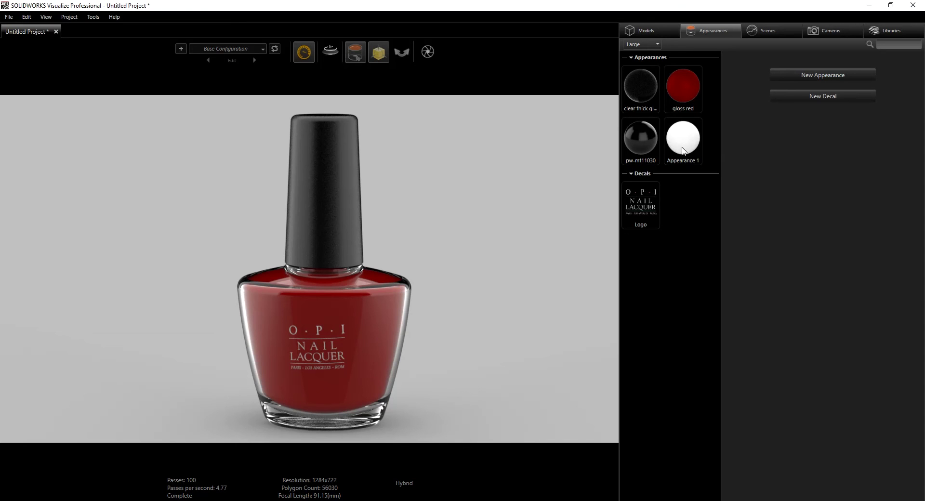
pyautogui.moveTo(683, 141); pyautogui.dragTo(665, 361)
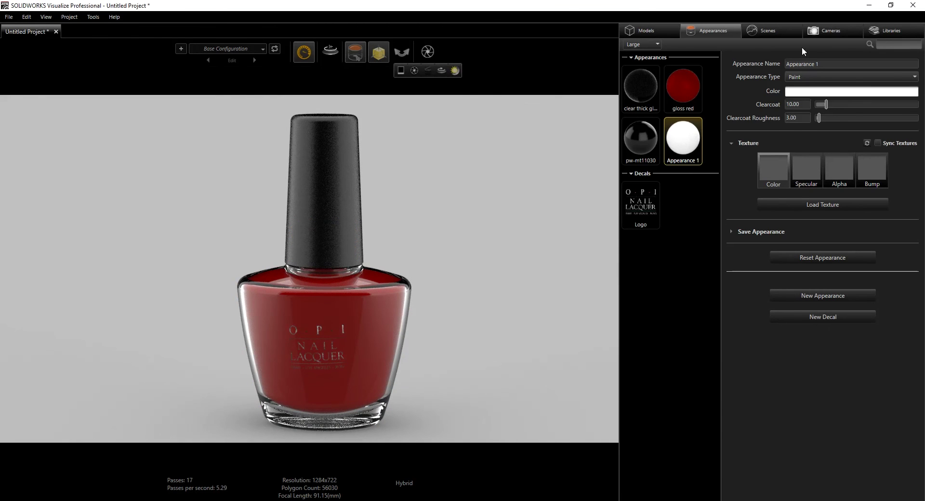
# - Duplicate the Default Camera and frame the copy as a close-up of the O.P.I logo on the bottle's front
pyautogui.click(816, 31)
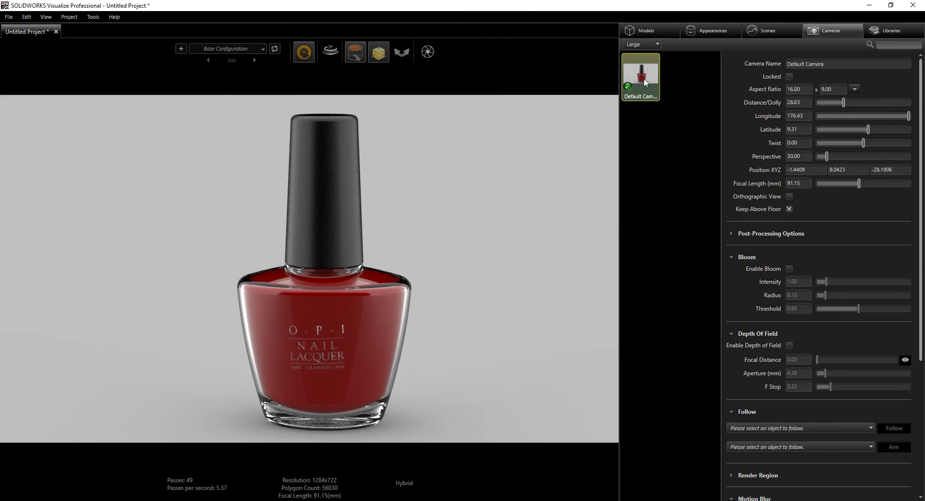
pyautogui.hotkey('ctrl', 'c')
pyautogui.hotkey('ctrl', 'v')
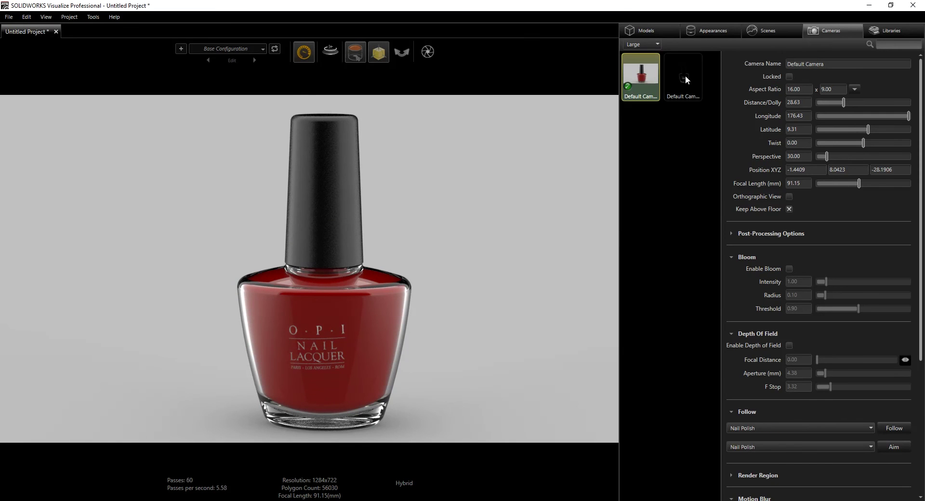
pyautogui.click(686, 79)
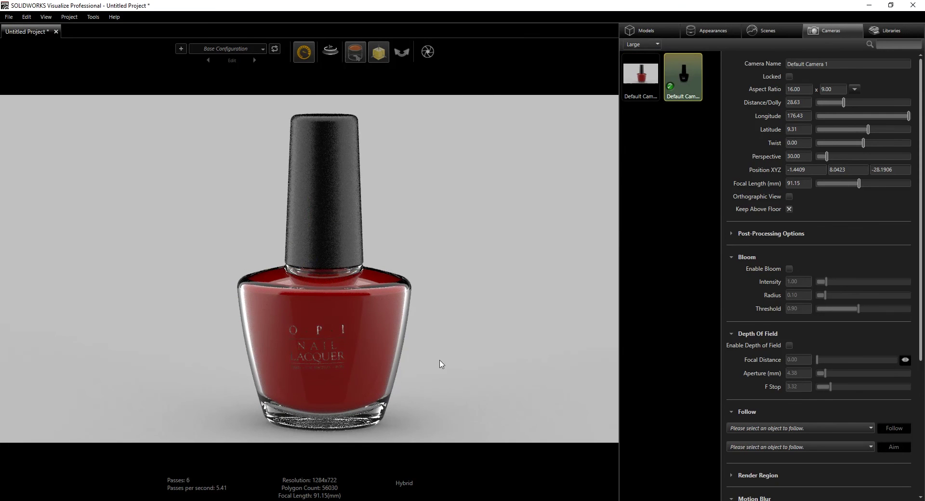
pyautogui.scroll(10, 434, 314)
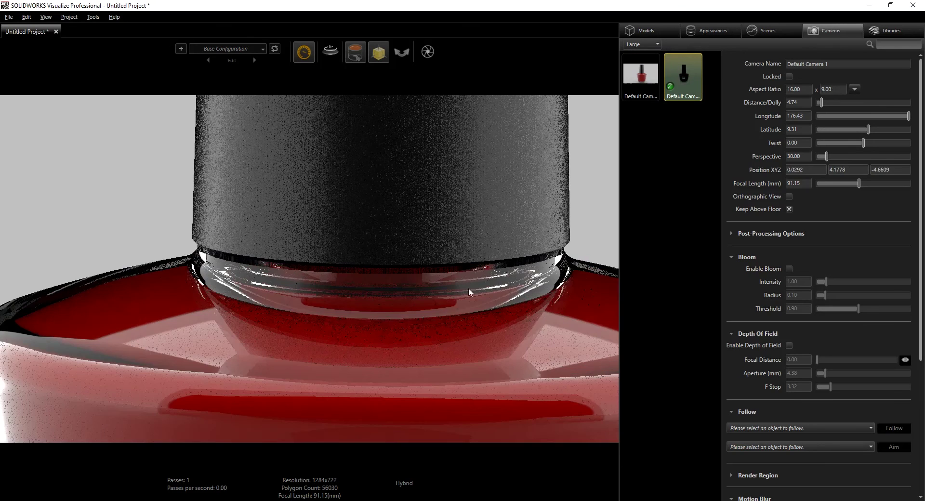
pyautogui.scroll(2, 468, 288)
pyautogui.moveTo(450, 300); pyautogui.dragTo(389, 282, button='middle')
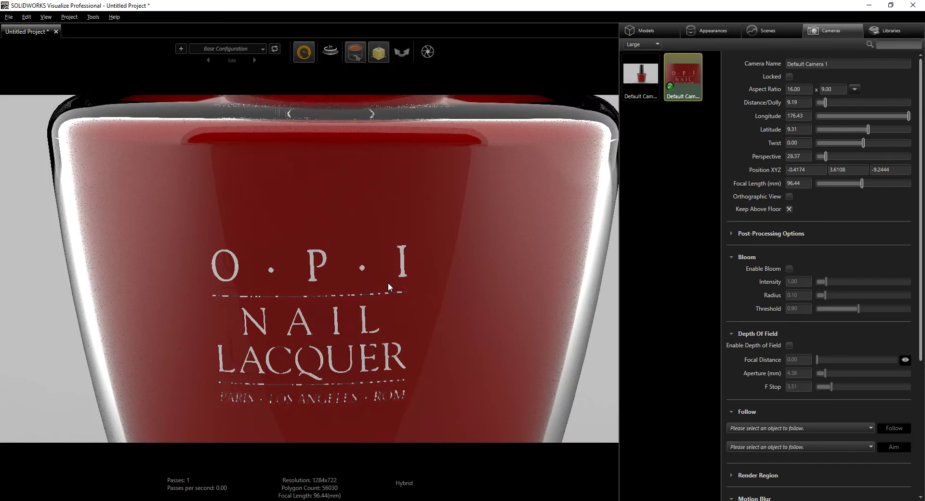
pyautogui.scroll(1, 391, 304)
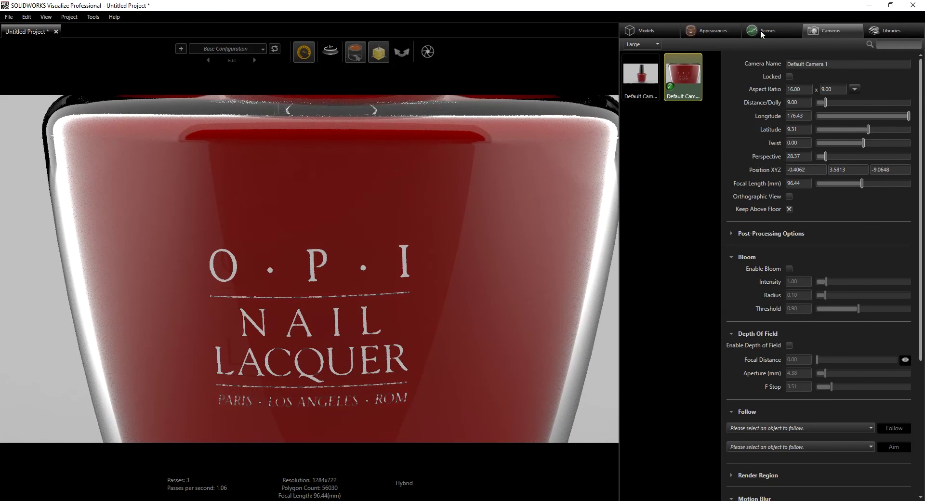
# - Apply the white paint Appearance 1 to the Logo decal on the bottle's front
pyautogui.click(713, 30)
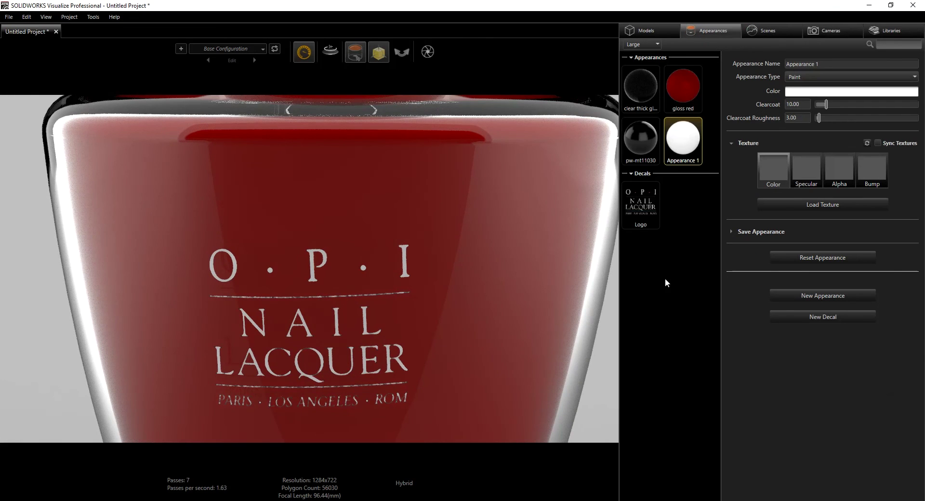
pyautogui.moveTo(690, 142); pyautogui.dragTo(409, 272)
pyautogui.moveTo(406, 272); pyautogui.dragTo(405, 273)
# - Delete the close-up camera copy and switch the viewport to accurate ray-traced rendering
pyautogui.click(825, 32)
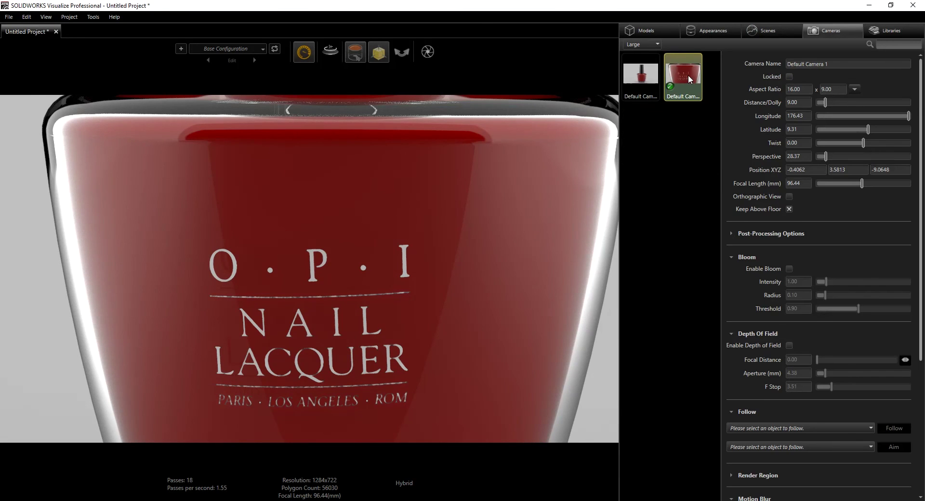
pyautogui.press('Delete')
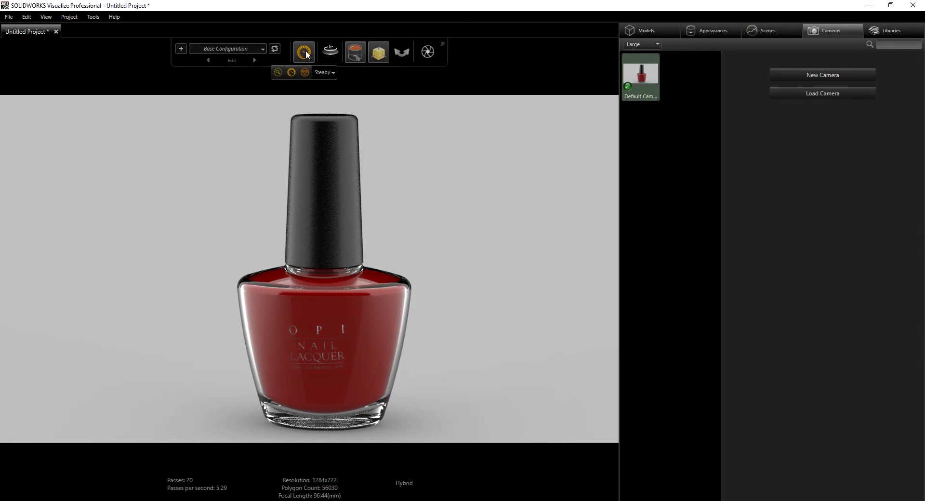
pyautogui.click(304, 72)
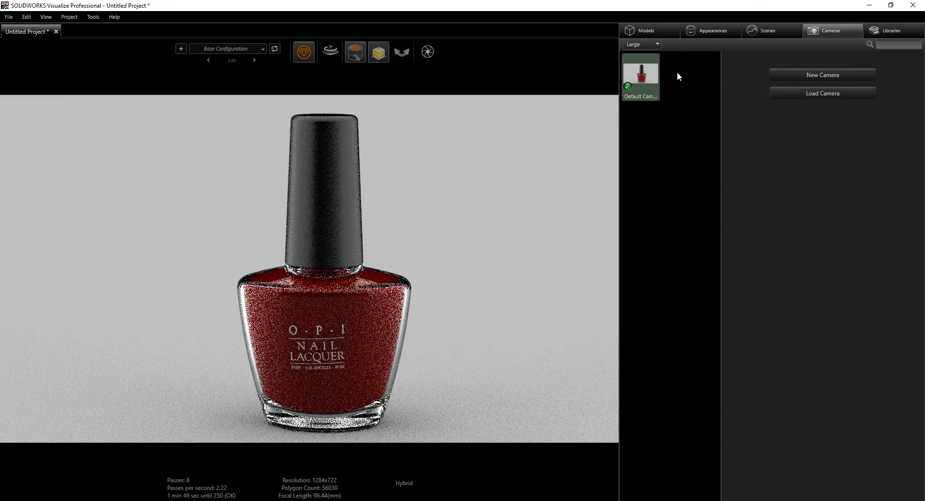
# - Review the Logo decal's settings and its assigned white paint appearance
pyautogui.click(709, 30)
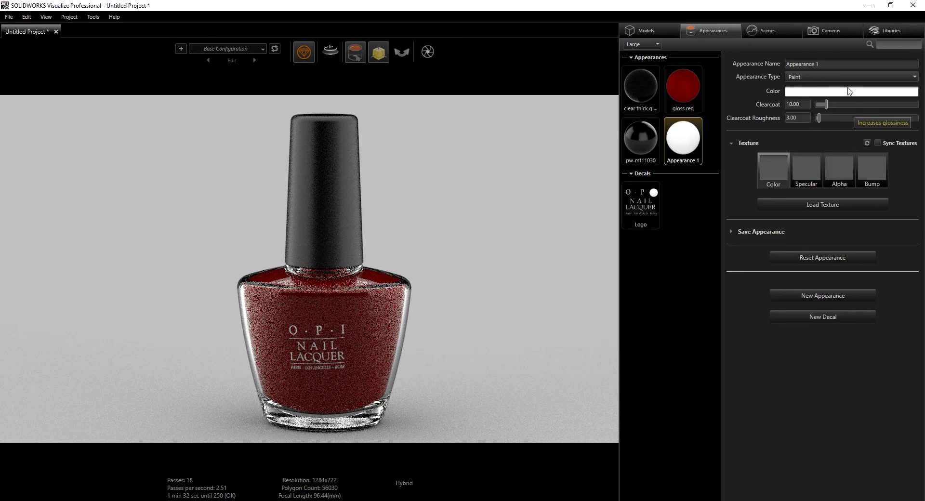
pyautogui.click(634, 196)
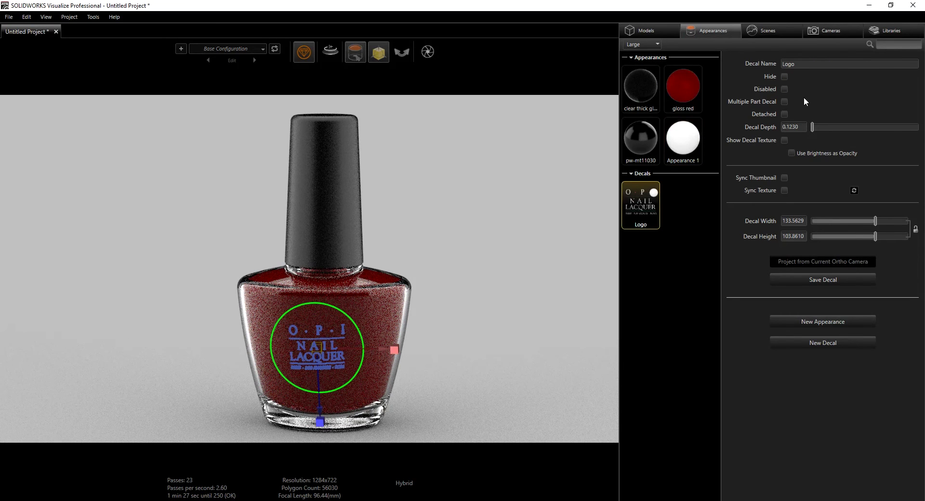
pyautogui.click(557, 337)
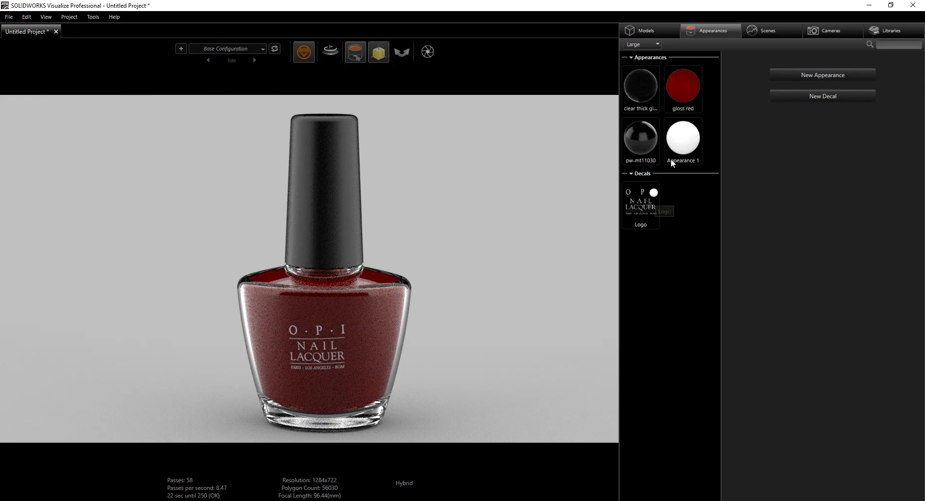
pyautogui.click(682, 145)
pyautogui.click(508, 318)
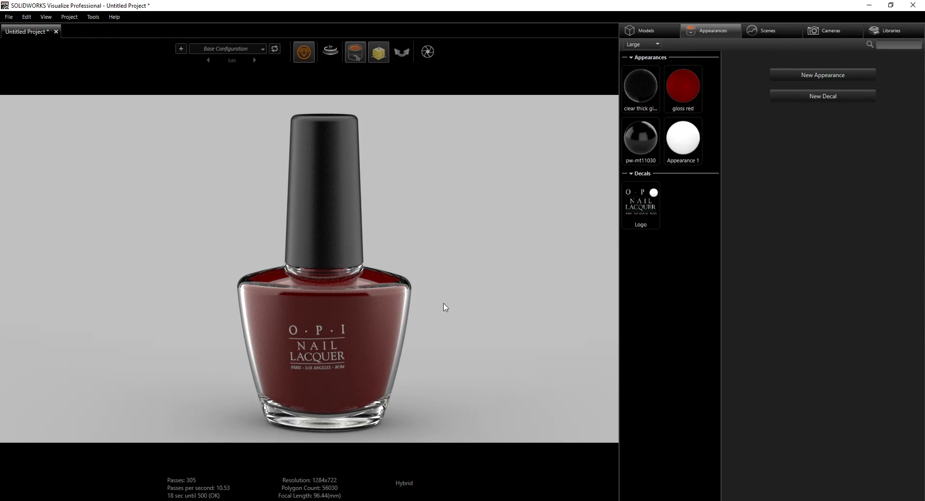
# - Turn off the object manipulation tools and duplicate the Nail Polish model
pyautogui.click(656, 30)
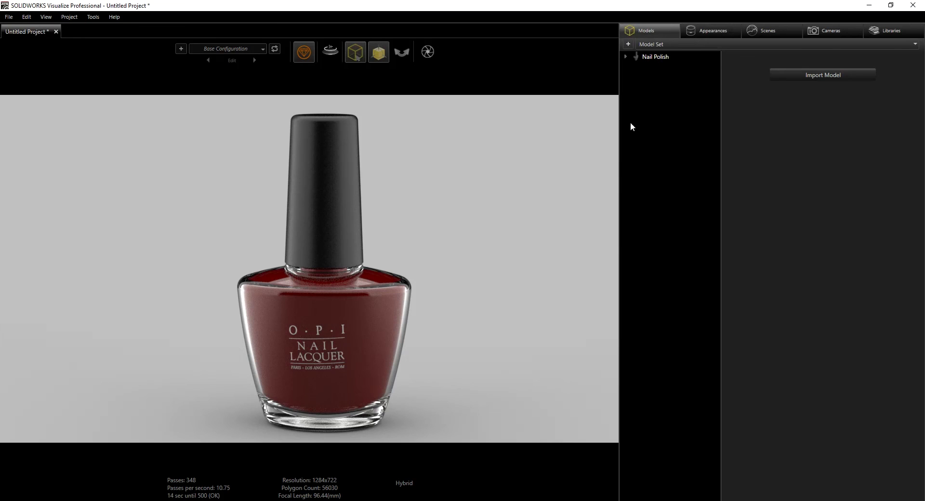
pyautogui.click(654, 57)
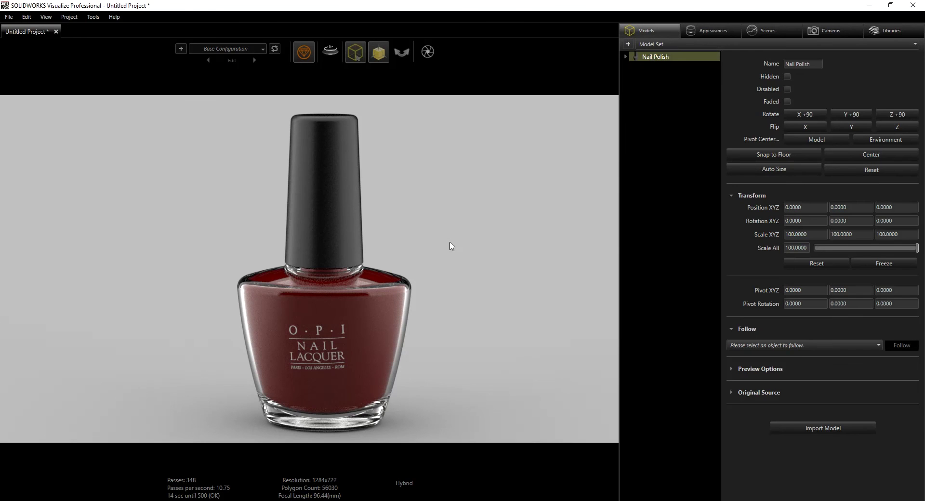
pyautogui.click(657, 57)
pyautogui.moveTo(380, 54)
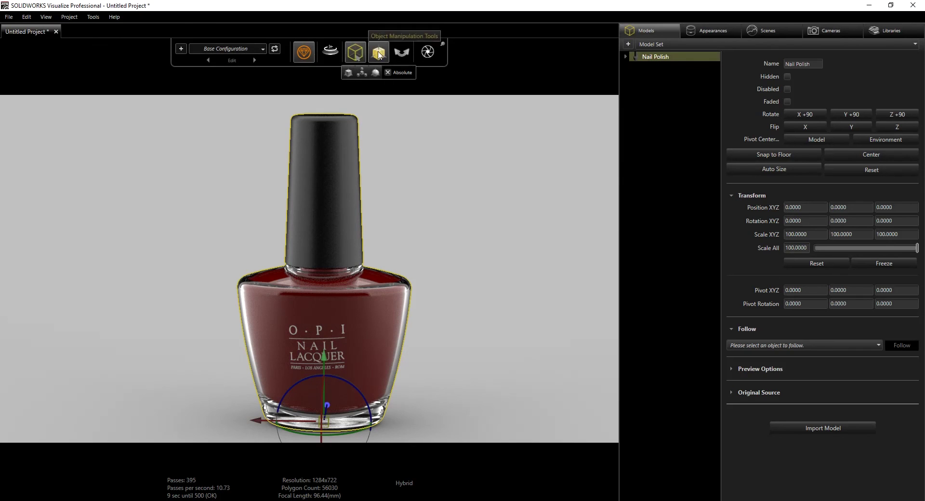
pyautogui.click(381, 54)
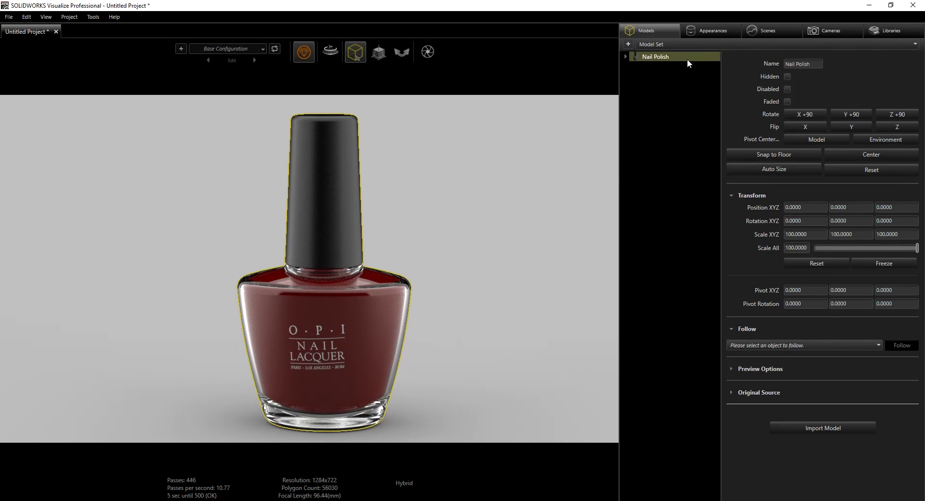
pyautogui.hotkey('ctrl', 'd')
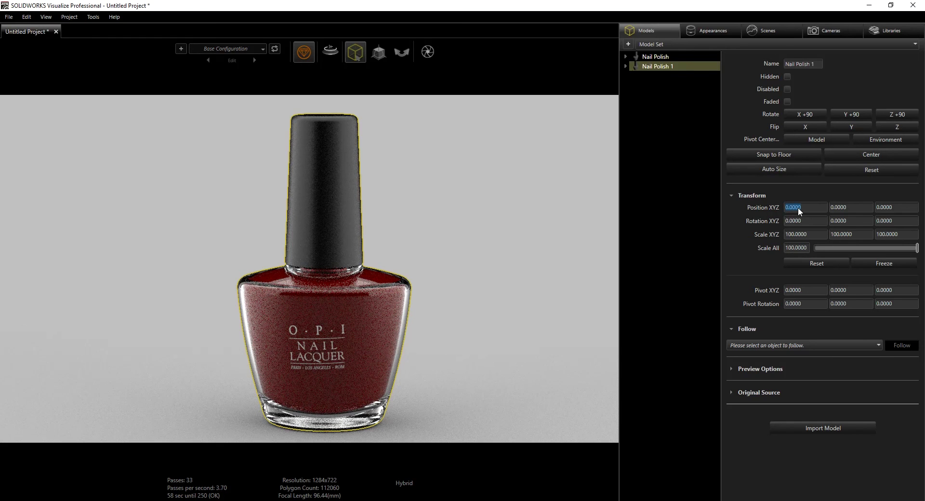
# - Position the duplicated bottle at X 3.1 and Z 1.875, behind and beside the original
pyautogui.write('3.1')
pyautogui.press('Return')
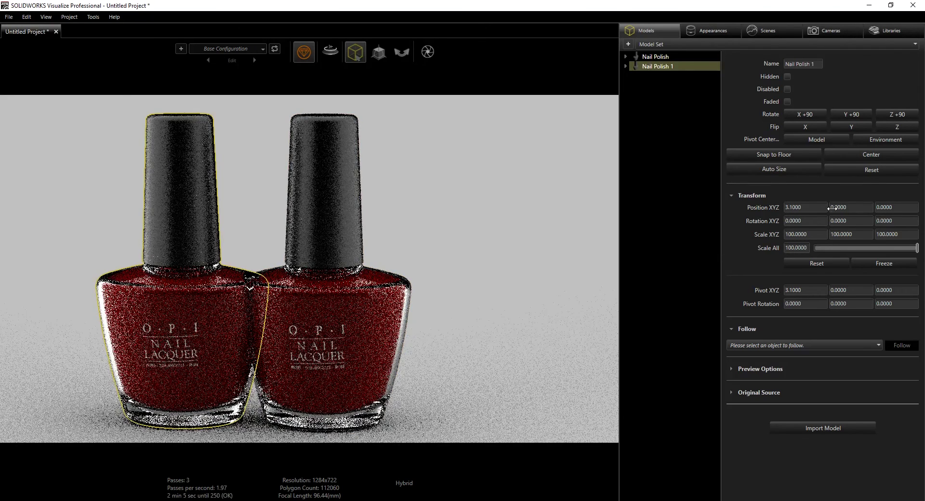
pyautogui.click(896, 208)
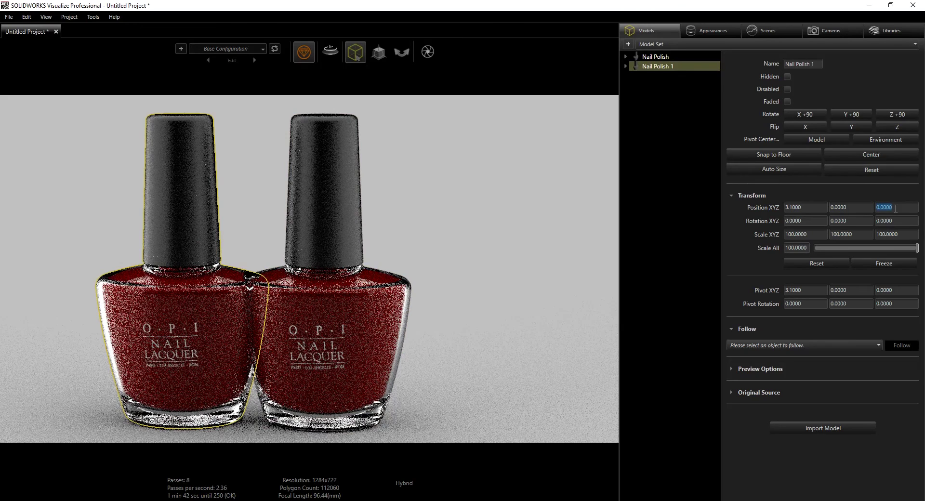
pyautogui.write('1.8750')
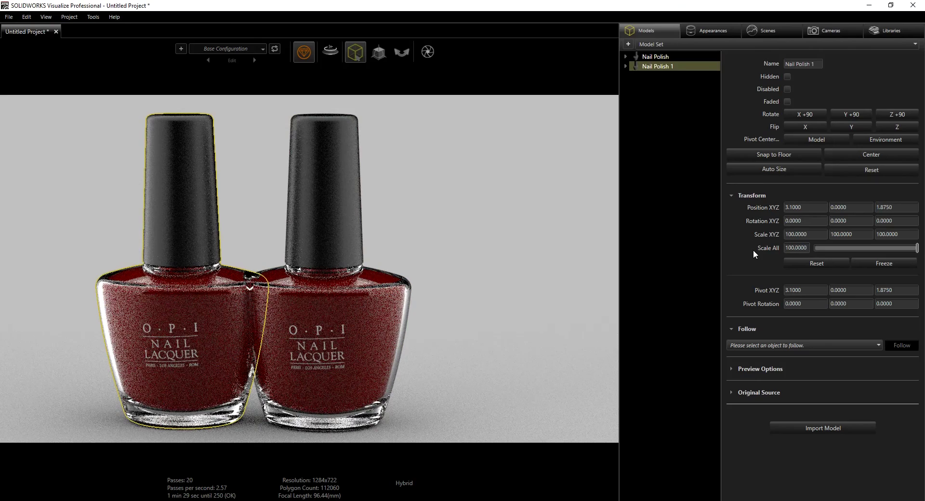
pyautogui.press('Return')
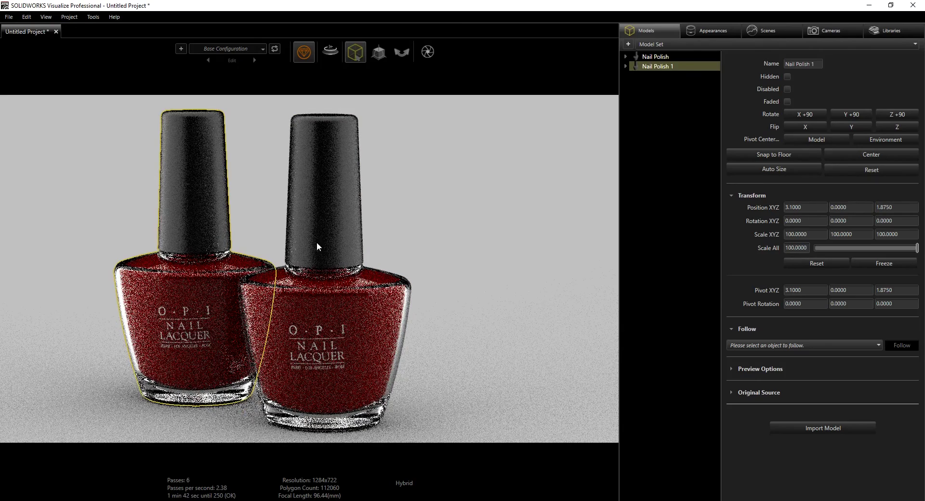
pyautogui.click(505, 277)
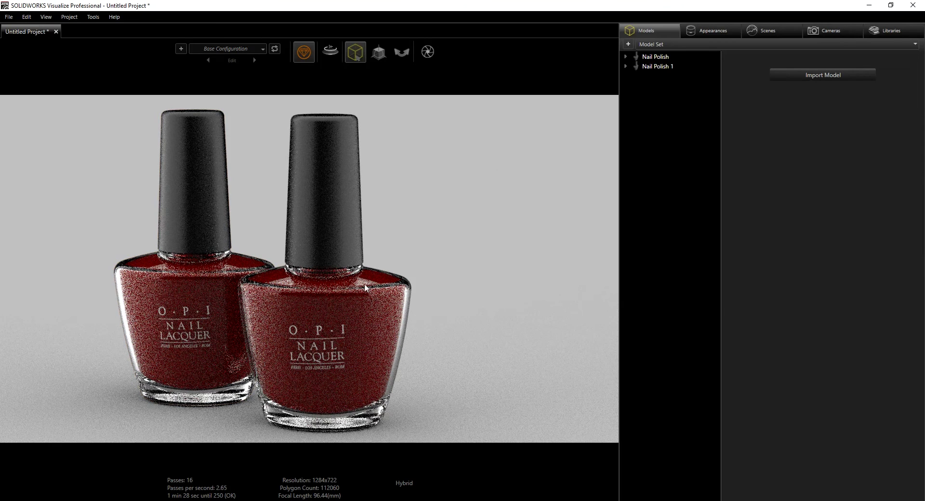
# - Make another copy of the original Nail Polish model and position it at X -3.1 and Z 1.875
pyautogui.click(664, 57)
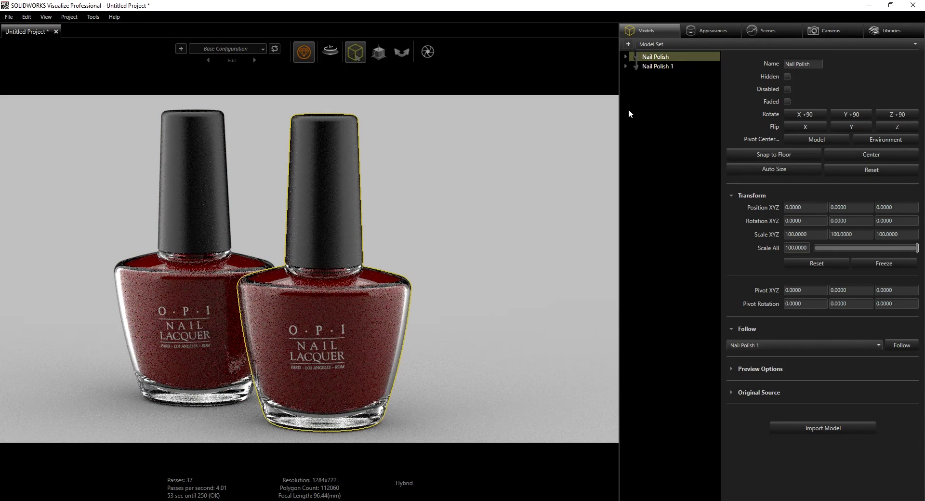
pyautogui.hotkey('ctrl', 'v')
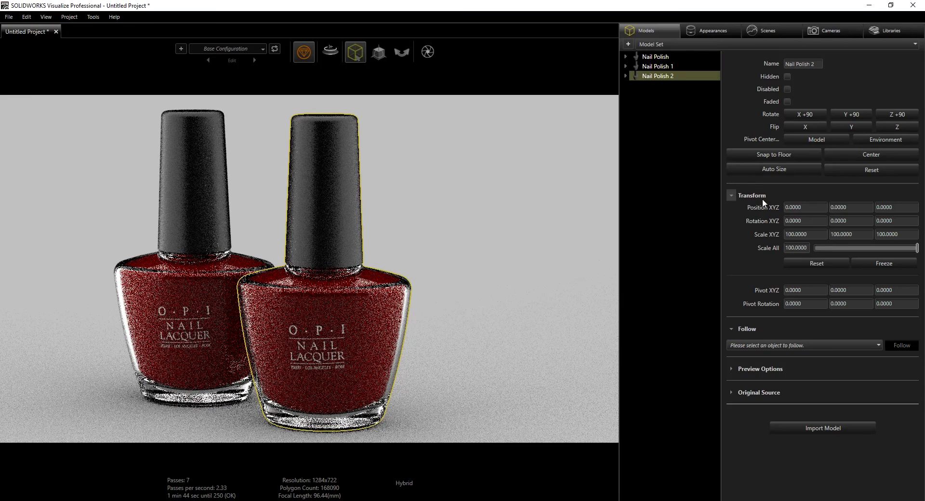
pyautogui.click(805, 207)
pyautogui.write('-')
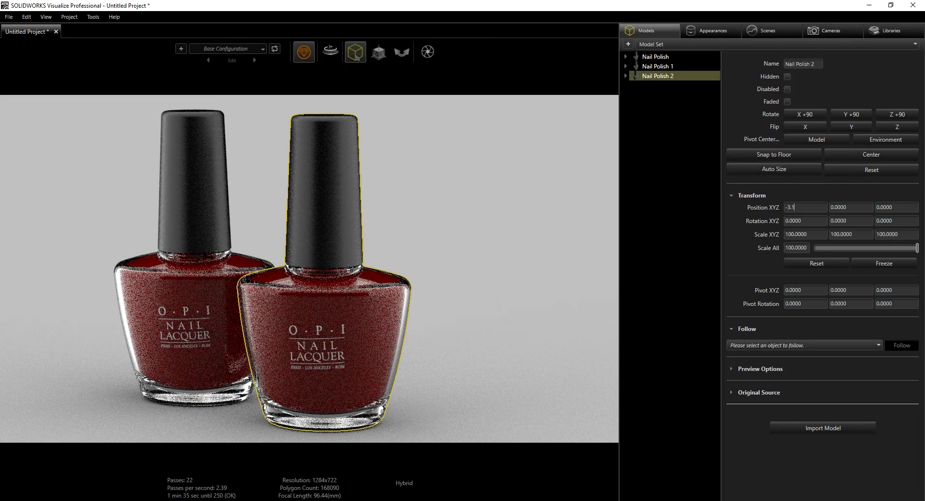
pyautogui.write('3.1')
pyautogui.press('Return')
pyautogui.click(895, 208)
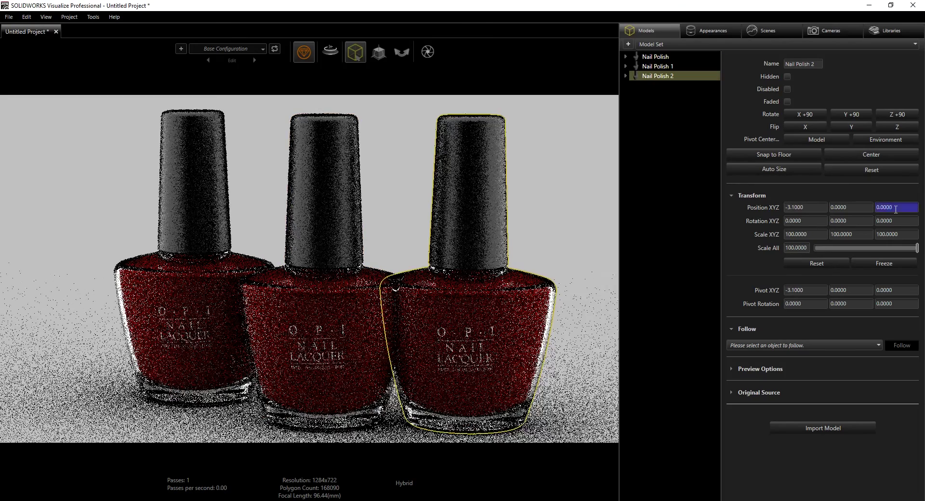
pyautogui.write('1.875')
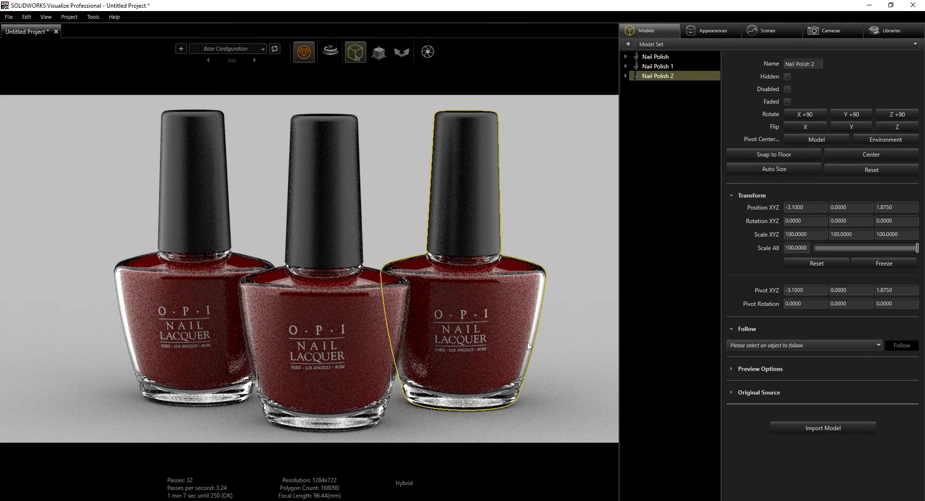
pyautogui.click(674, 195)
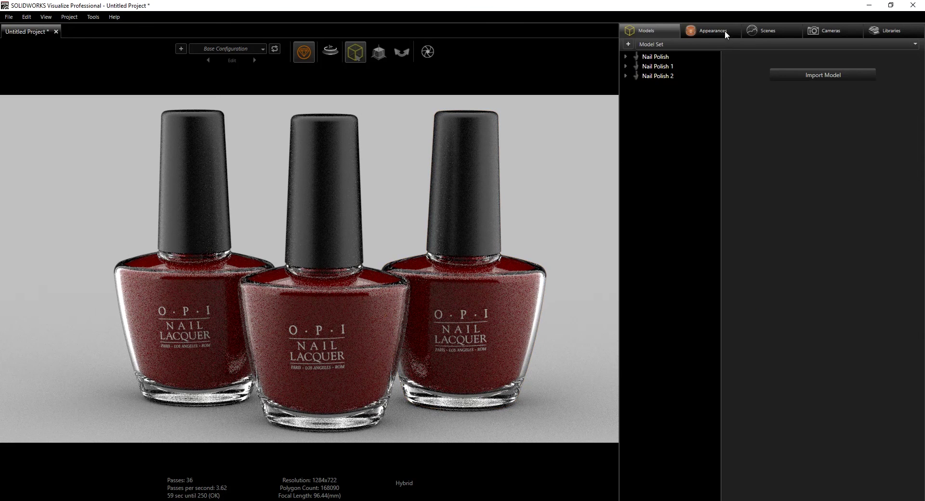
pyautogui.click(725, 30)
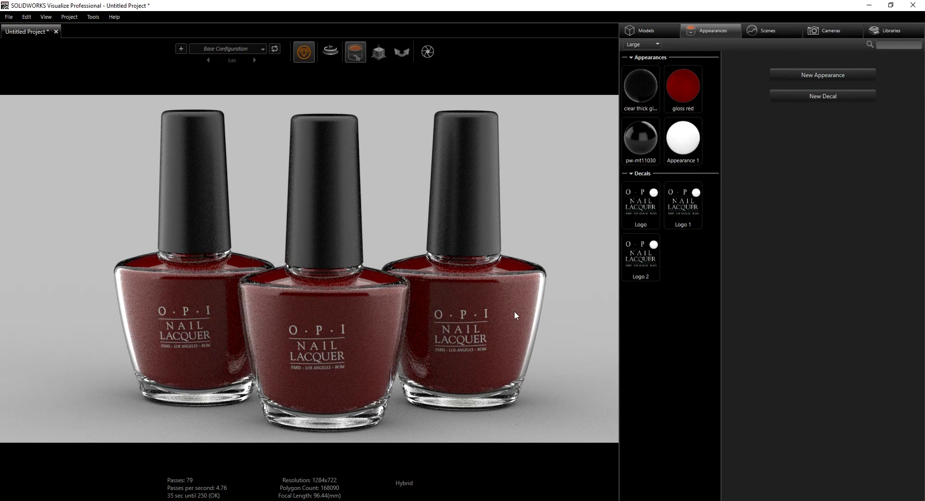
# - Duplicate the gloss red appearance and set the copy's face color to blue with hue 218
pyautogui.click(685, 86)
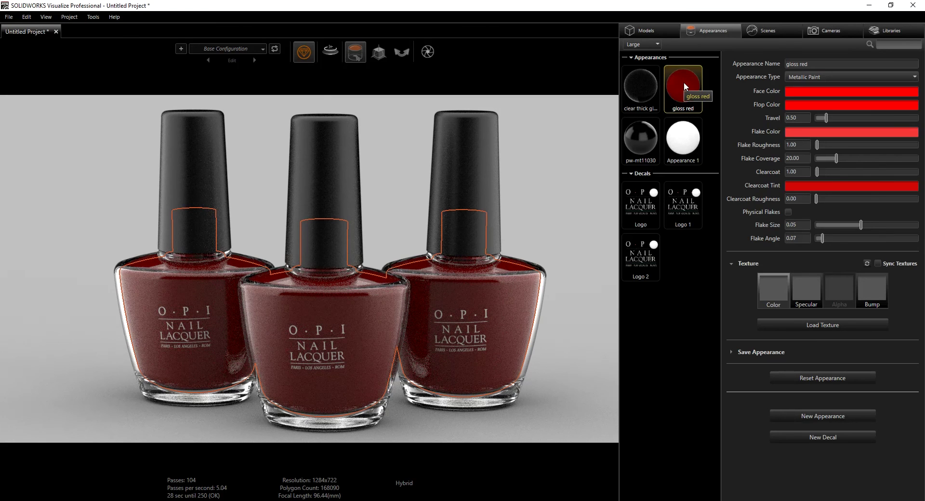
pyautogui.hotkey('ctrl', 'c')
pyautogui.hotkey('ctrl', 'v')
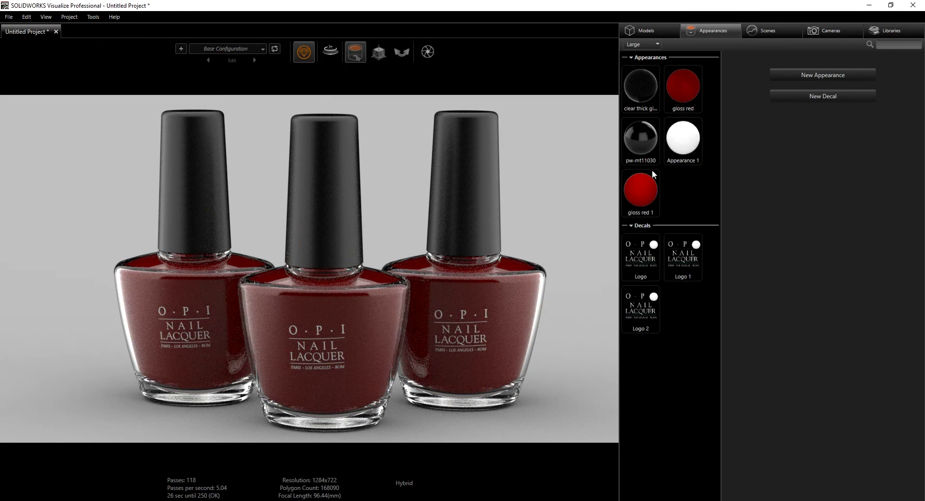
pyautogui.click(648, 188)
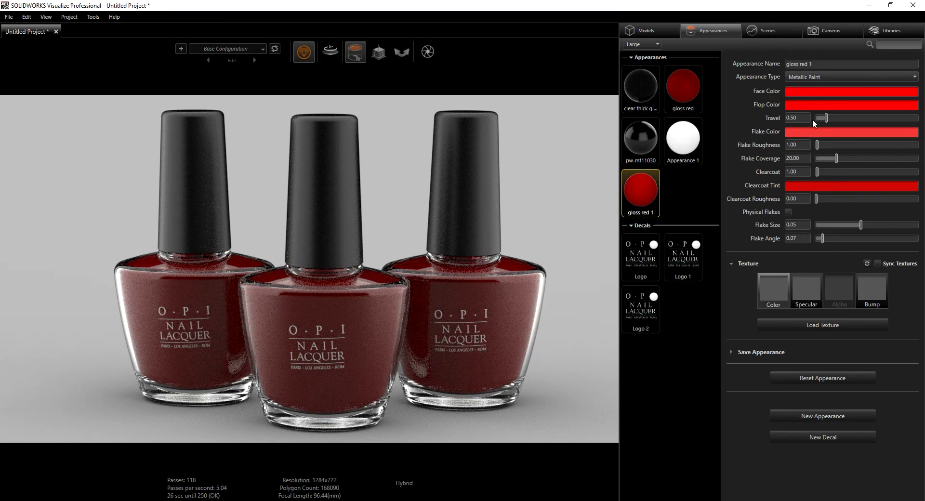
pyautogui.click(812, 91)
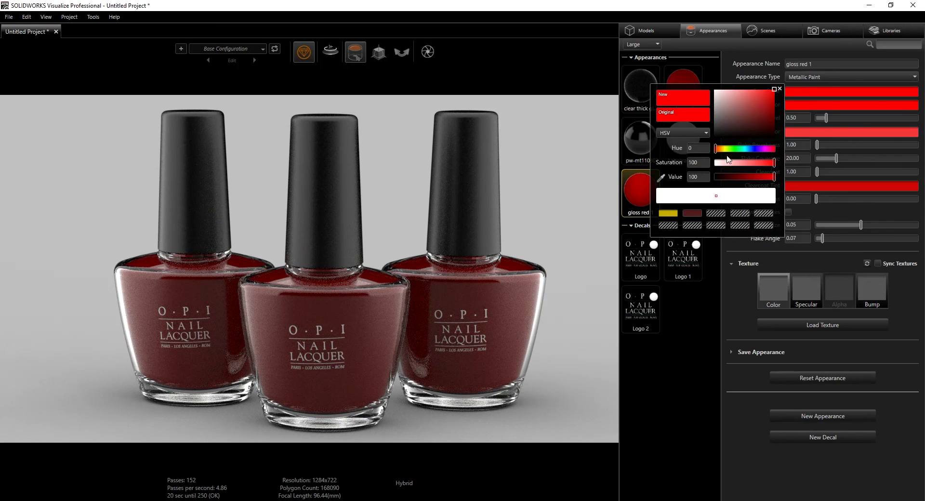
pyautogui.moveTo(716, 153); pyautogui.dragTo(754, 156)
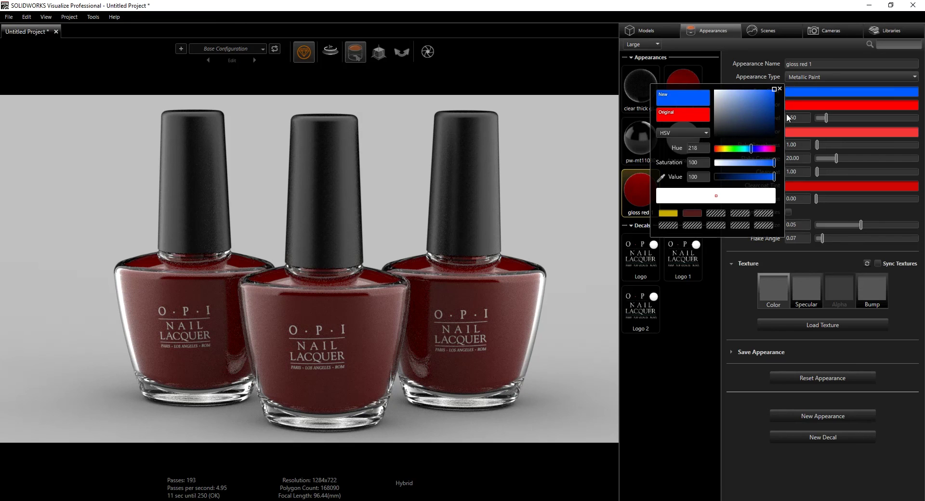
pyautogui.click(780, 88)
# - Set the flop color of the gloss red 1 appearance to hue 218
pyautogui.click(796, 106)
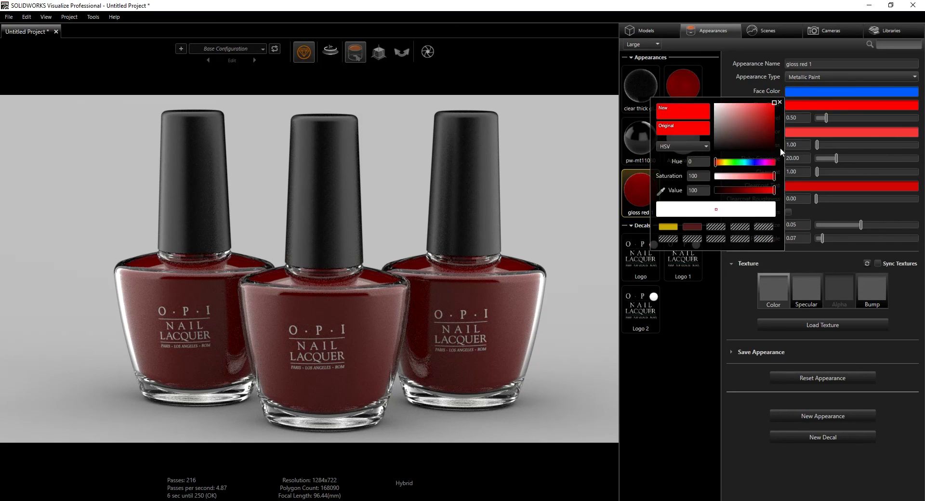
pyautogui.moveTo(717, 166); pyautogui.dragTo(740, 164)
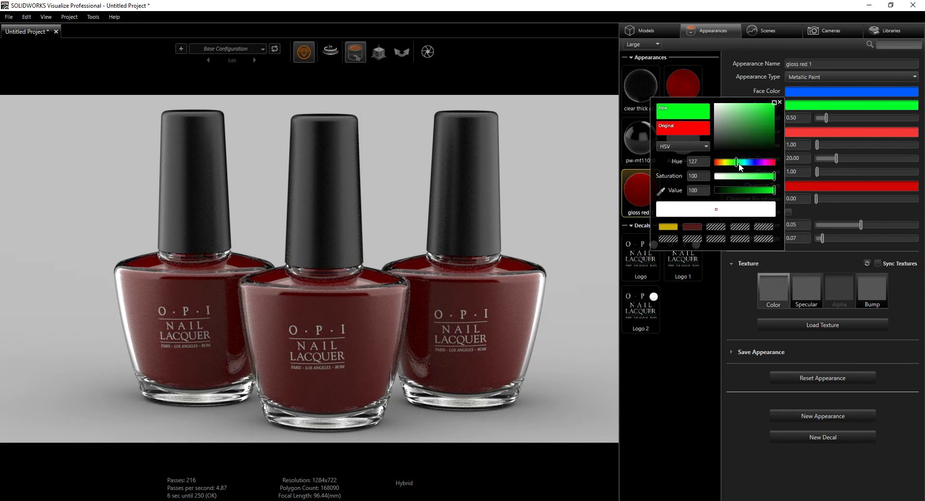
pyautogui.click(706, 161)
pyautogui.write('218')
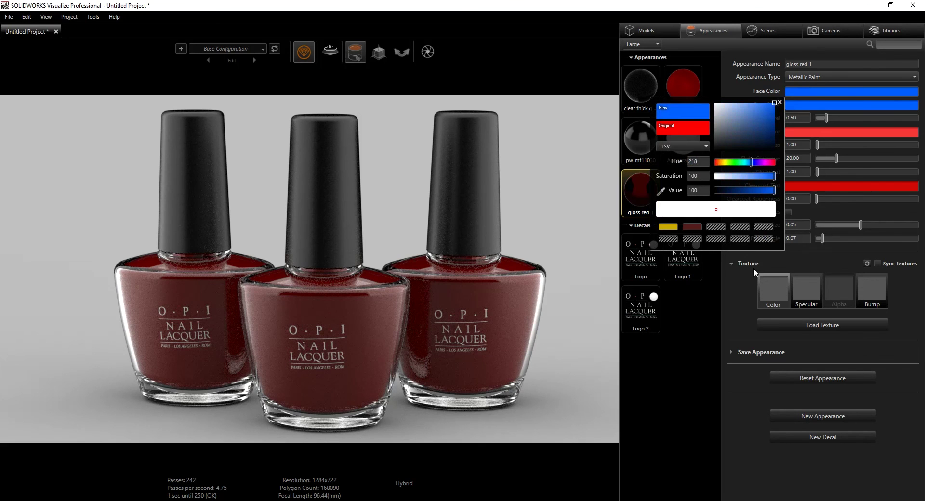
pyautogui.press('Escape')
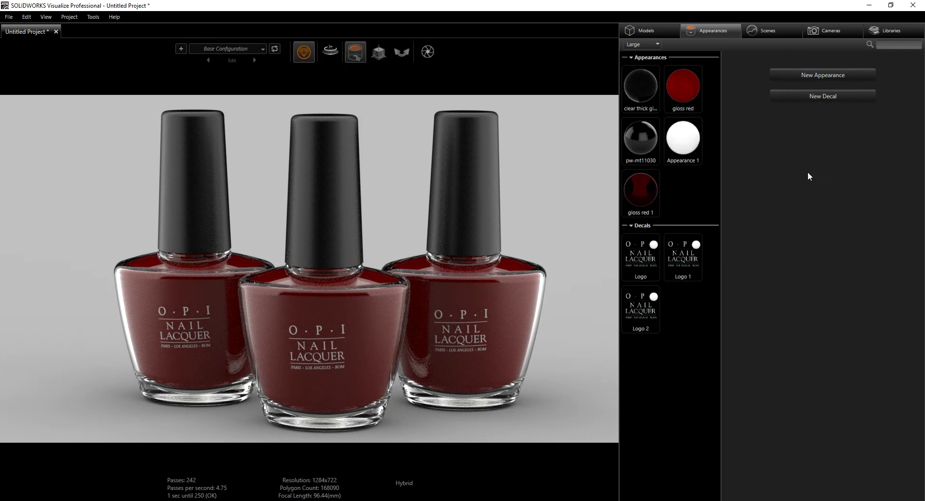
# - Set both the flake color and the clearcoat tint of gloss red 1 to hue 218
pyautogui.click(658, 177)
pyautogui.click(803, 133)
pyautogui.doubleClick(697, 189)
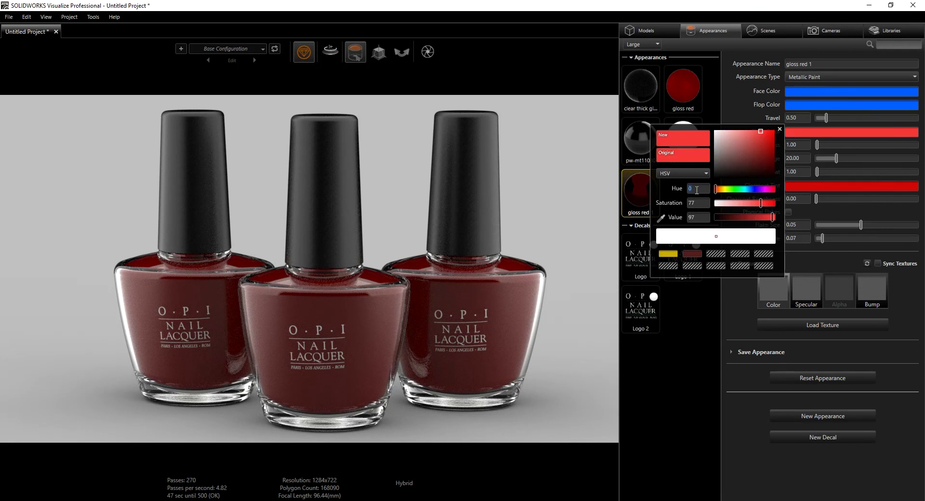
pyautogui.write('218')
pyautogui.click(799, 187)
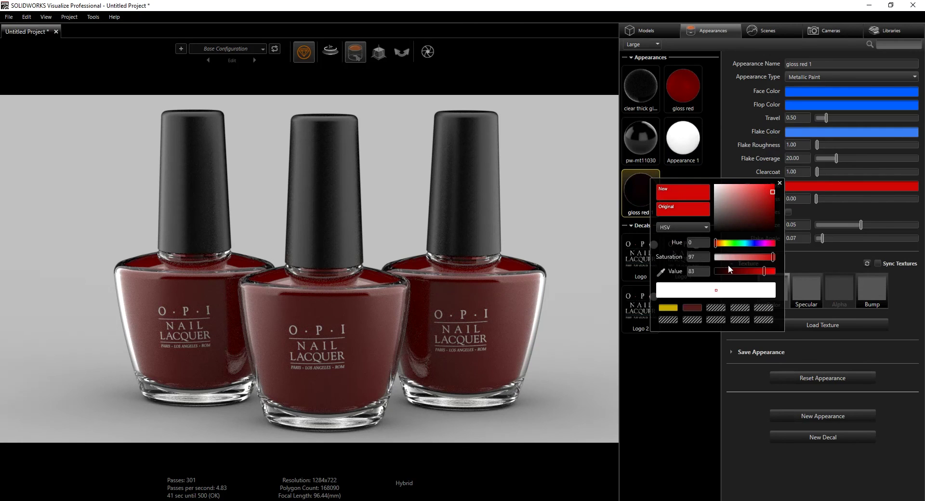
pyautogui.doubleClick(699, 244)
pyautogui.write('218')
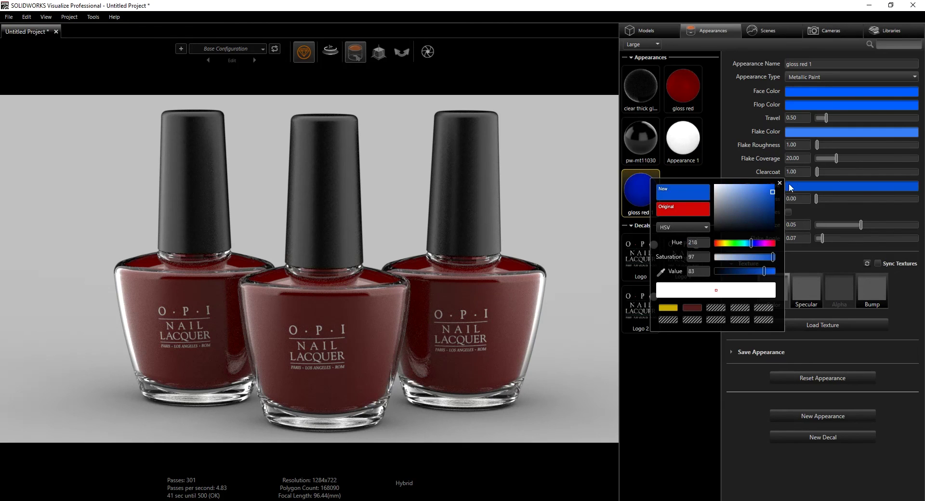
pyautogui.click(780, 183)
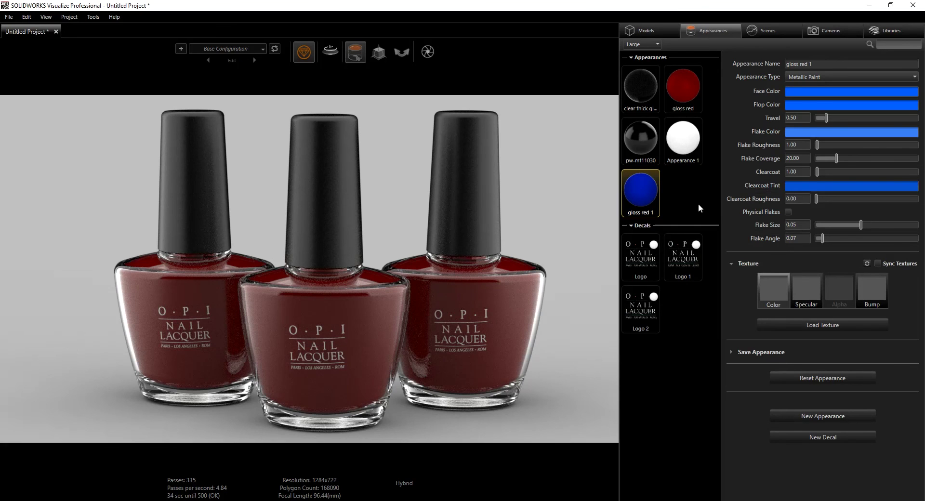
pyautogui.click(665, 178)
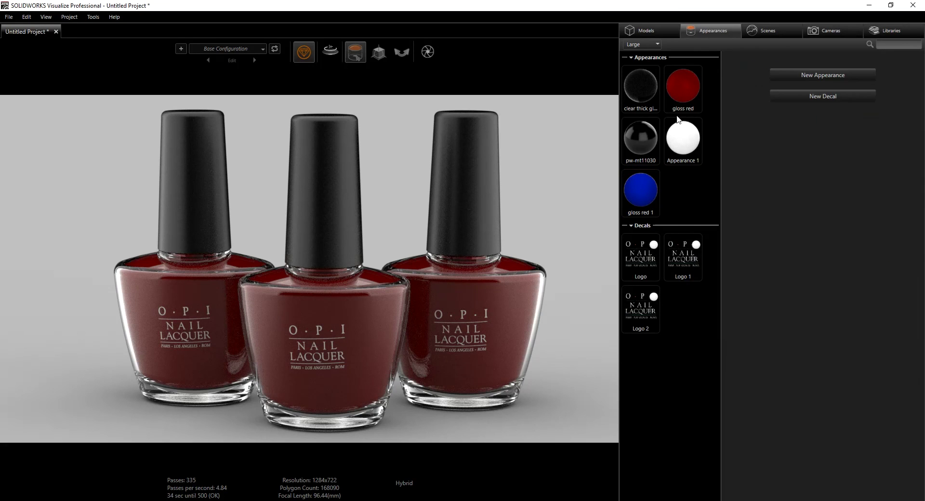
# - Make a second copy of the gloss red appearance and set its face color to purple with hue 283
pyautogui.click(677, 76)
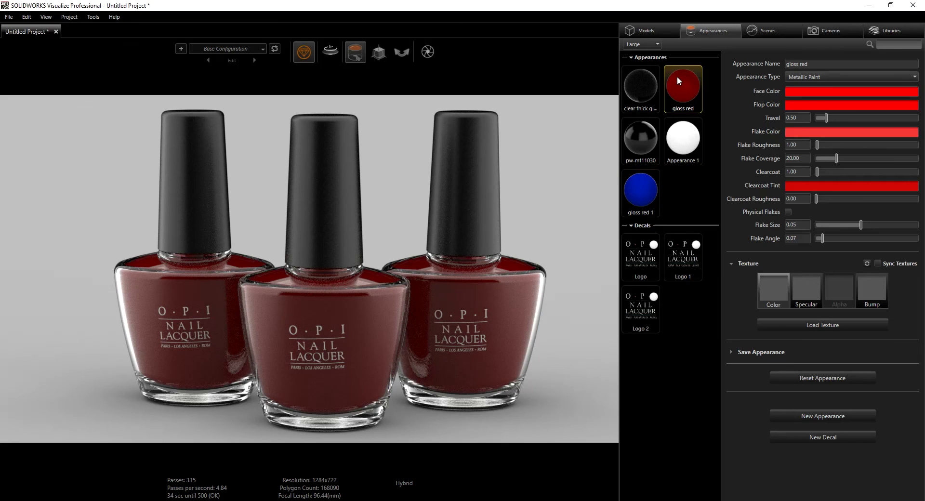
pyautogui.hotkey('ctrl', 'v')
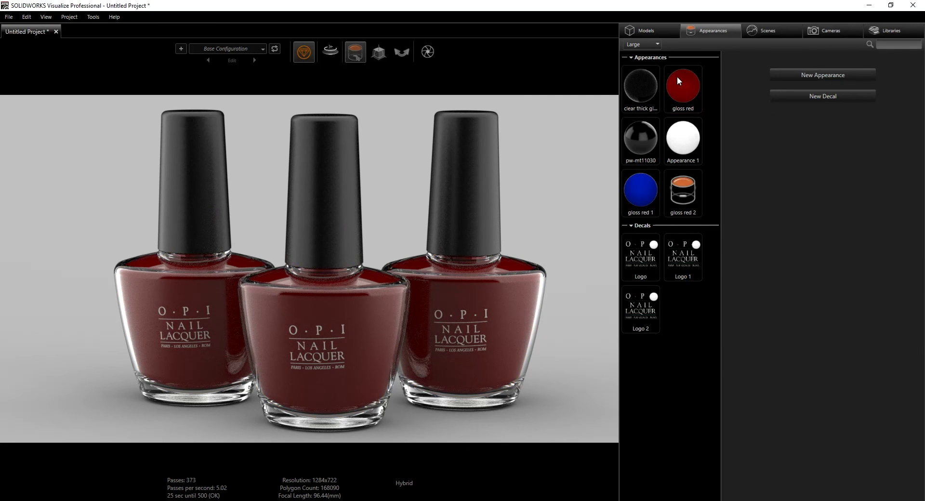
pyautogui.click(690, 183)
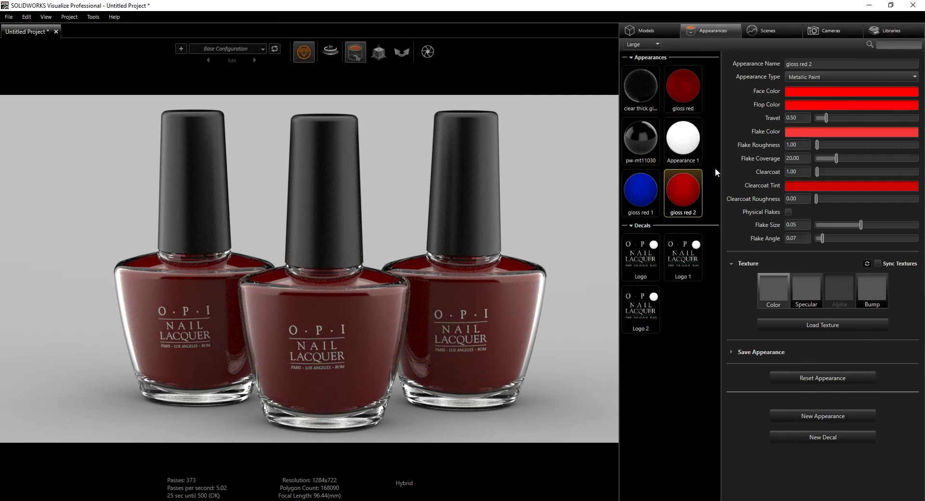
pyautogui.click(820, 91)
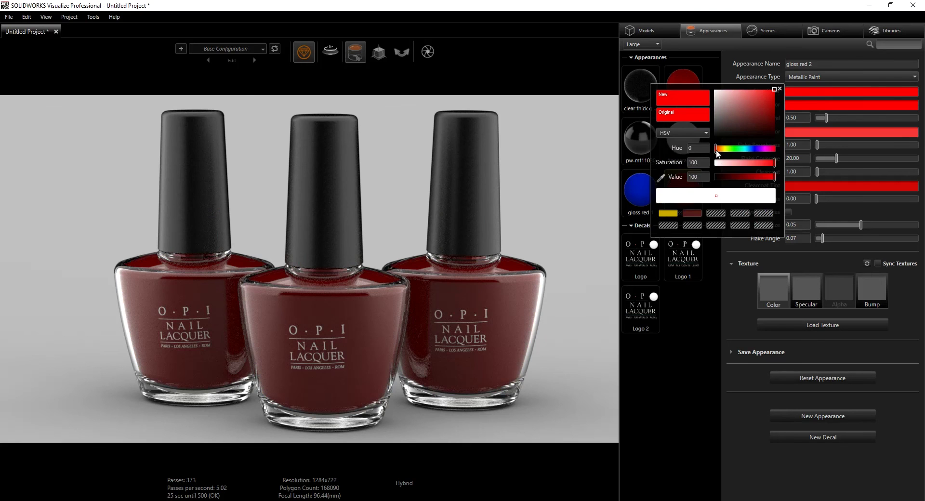
pyautogui.moveTo(717, 150); pyautogui.dragTo(764, 153)
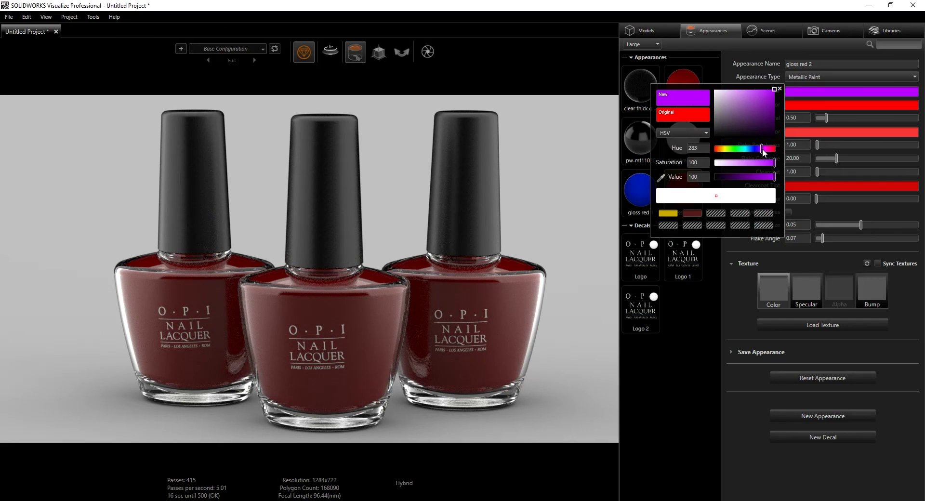
pyautogui.doubleClick(695, 148)
pyautogui.click(780, 89)
# - Set the flop color of the gloss red 2 appearance to hue 283
pyautogui.click(795, 106)
pyautogui.doubleClick(694, 160)
pyautogui.write('283')
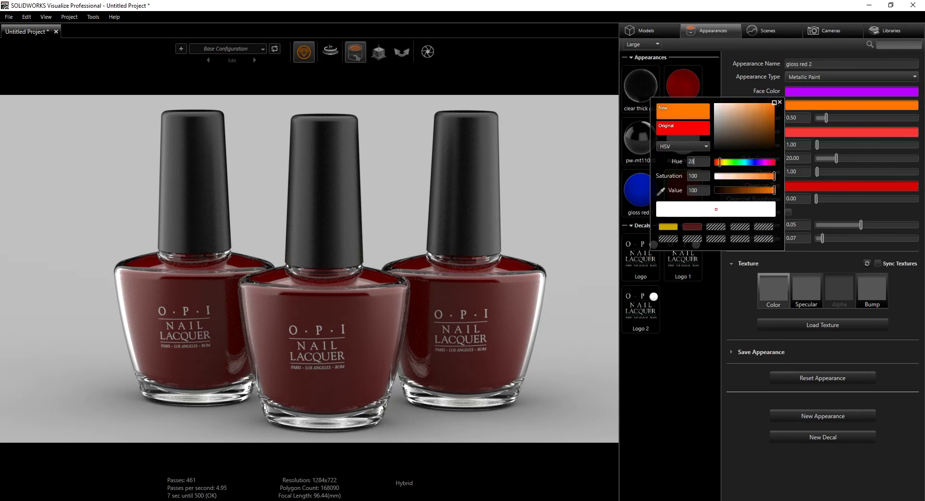
pyautogui.click(668, 320)
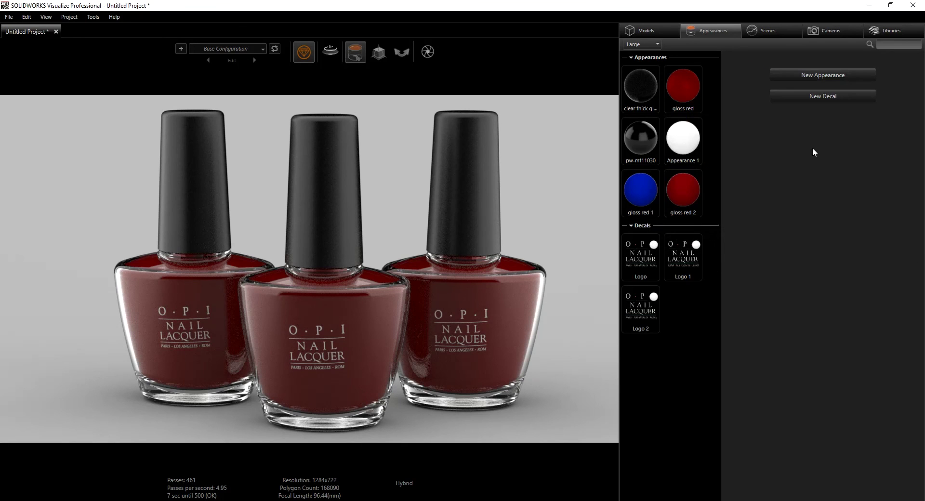
# - Set the flake color and clearcoat tint of gloss red 2 to hue 283
pyautogui.click(675, 201)
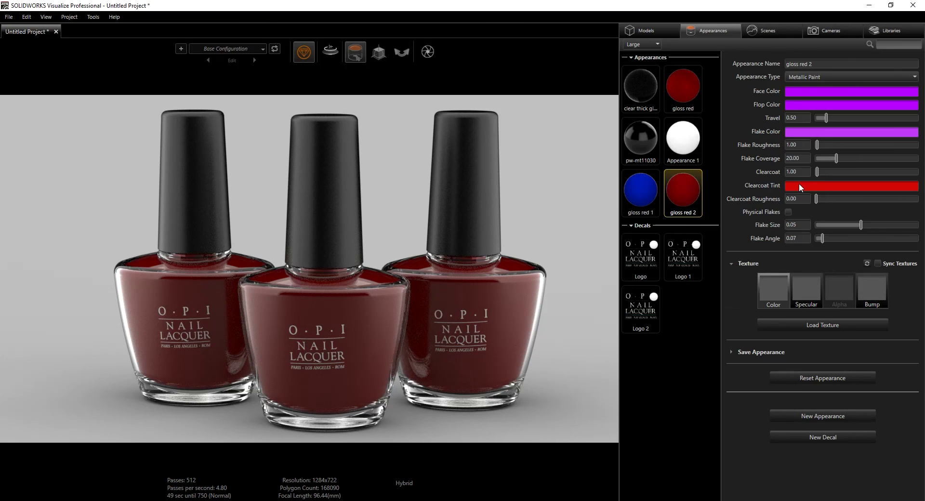
pyautogui.click(696, 242)
pyautogui.write('283')
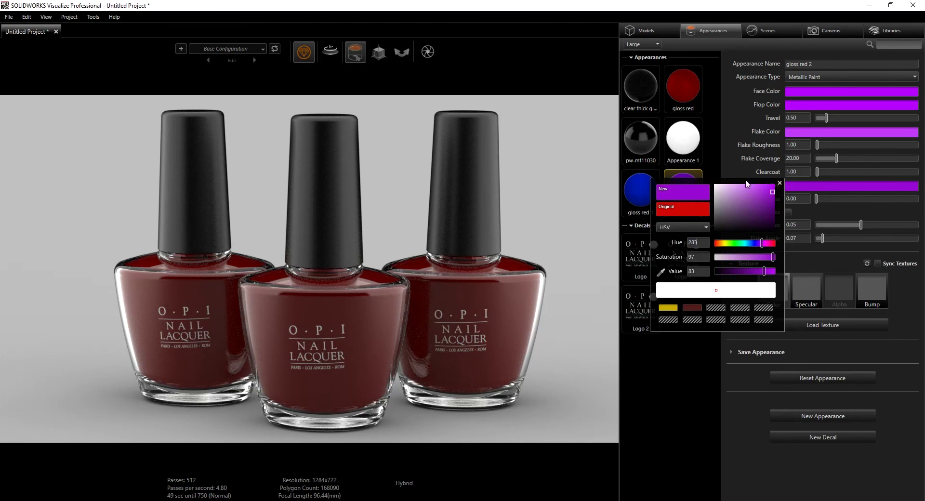
pyautogui.click(780, 183)
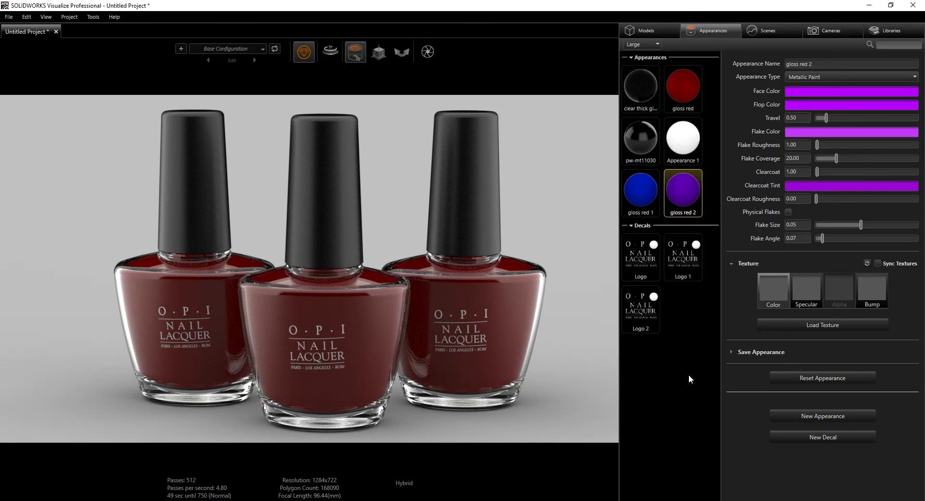
pyautogui.click(649, 416)
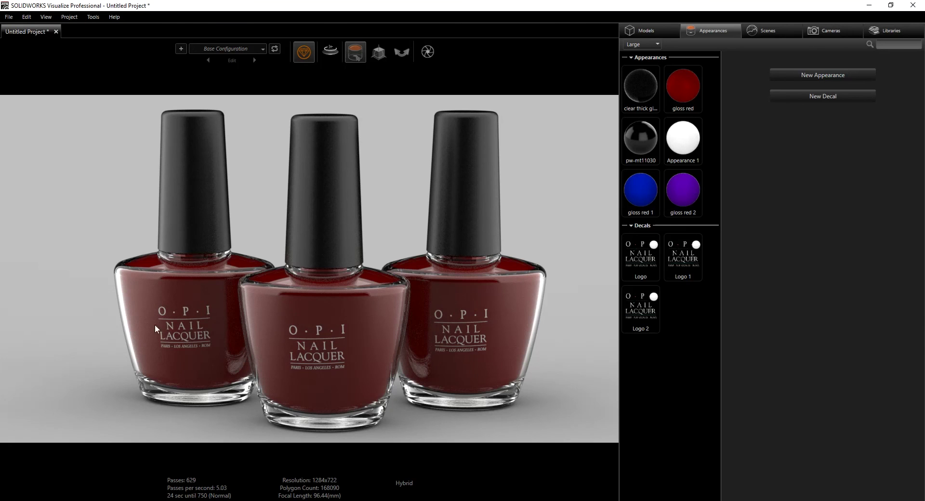
# - Select the Nail Polish 1 model and switch the viewport to the real-time preview render mode
pyautogui.click(643, 30)
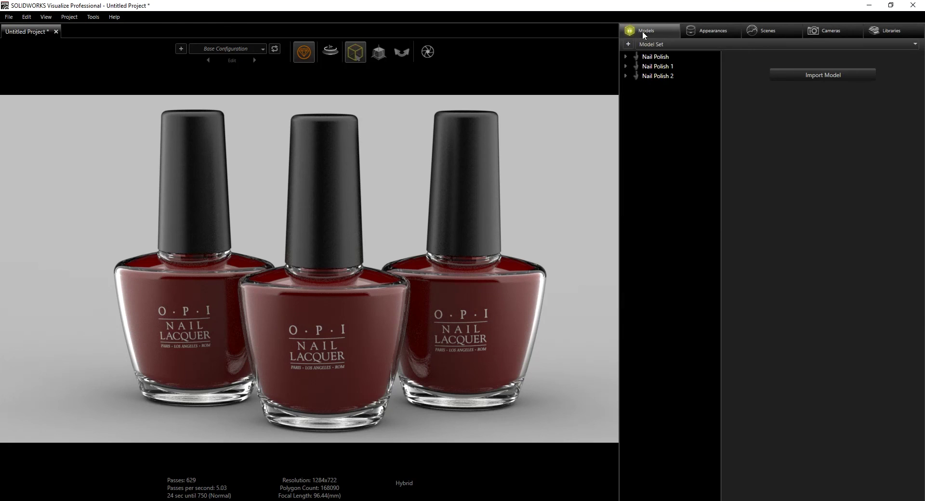
pyautogui.click(656, 66)
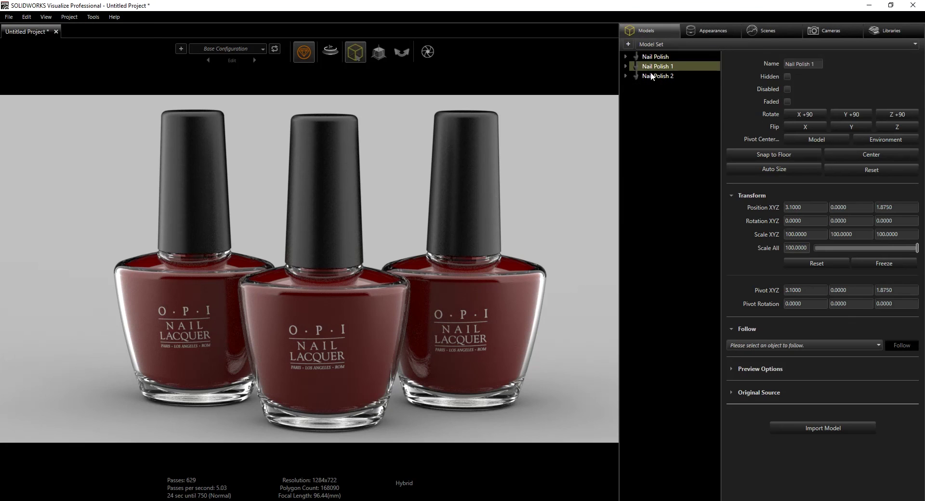
pyautogui.moveTo(304, 54)
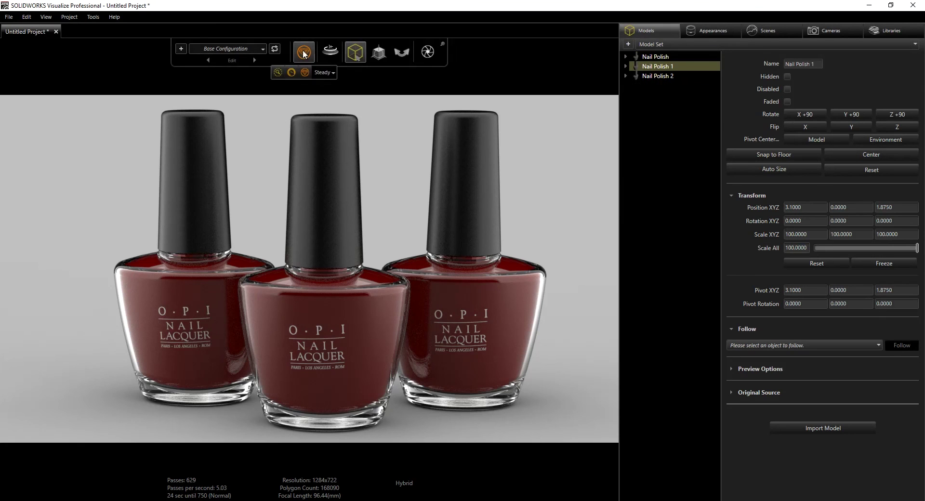
pyautogui.click(278, 73)
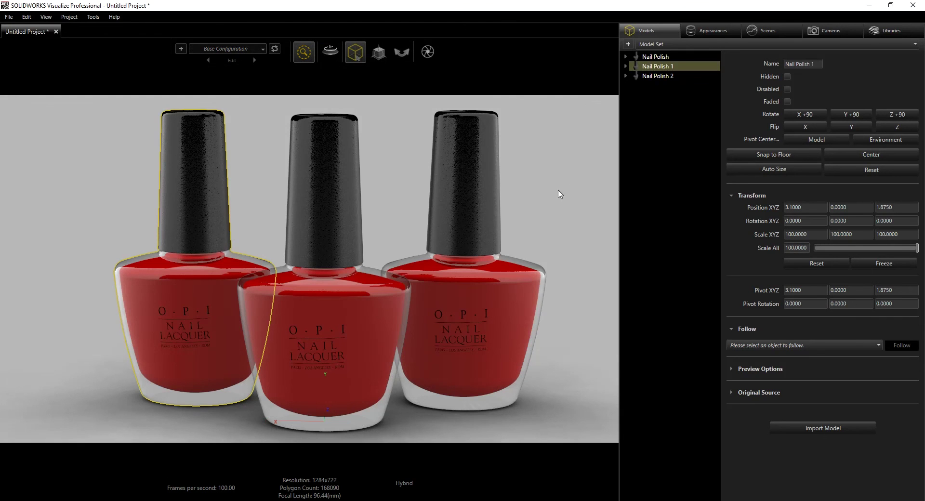
# - Hide the clear thick glass part in the Nail Polish-1 group of the Nail Polish 1 model
pyautogui.click(626, 67)
pyautogui.click(634, 76)
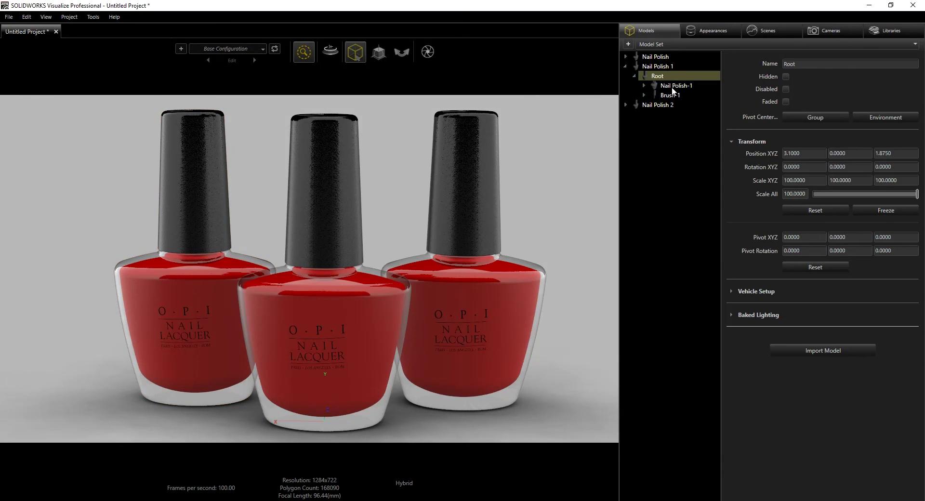
pyautogui.click(673, 87)
pyautogui.click(644, 85)
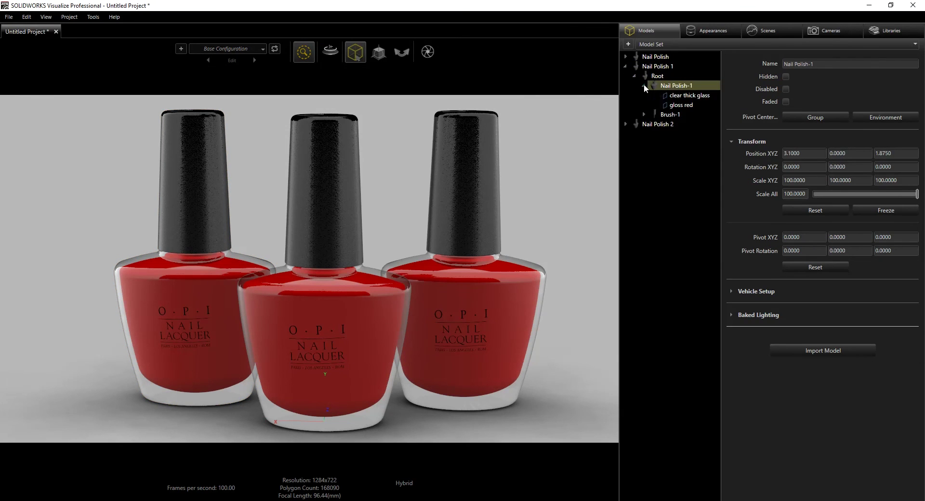
pyautogui.click(683, 95)
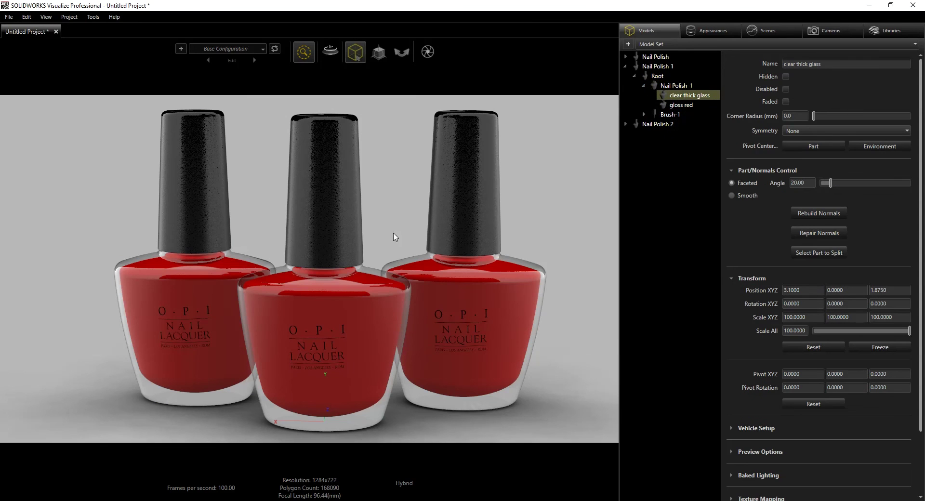
pyautogui.click(783, 77)
pyautogui.click(649, 202)
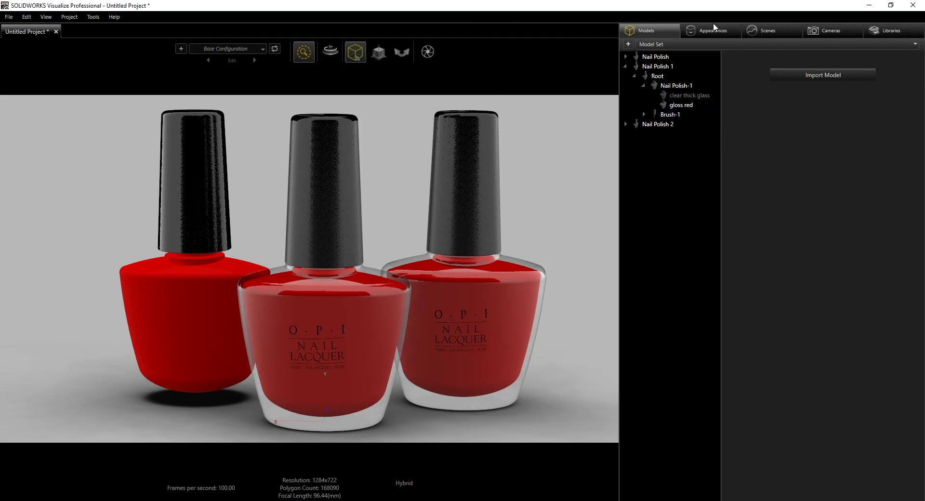
# - Apply the gloss red 1 appearance to the exposed polish part of the Nail Polish 1 bottle
pyautogui.click(714, 30)
pyautogui.moveTo(641, 190); pyautogui.dragTo(455, 463)
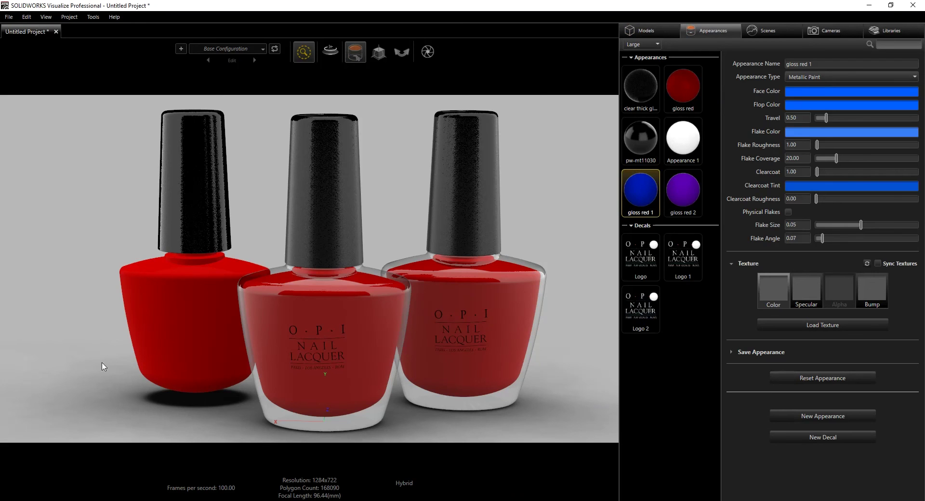
pyautogui.click(658, 428)
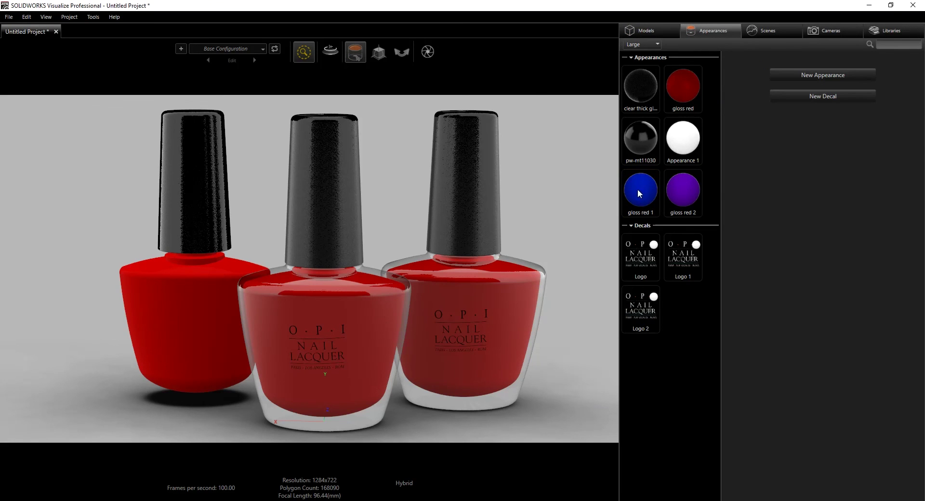
pyautogui.moveTo(643, 195); pyautogui.dragTo(174, 334)
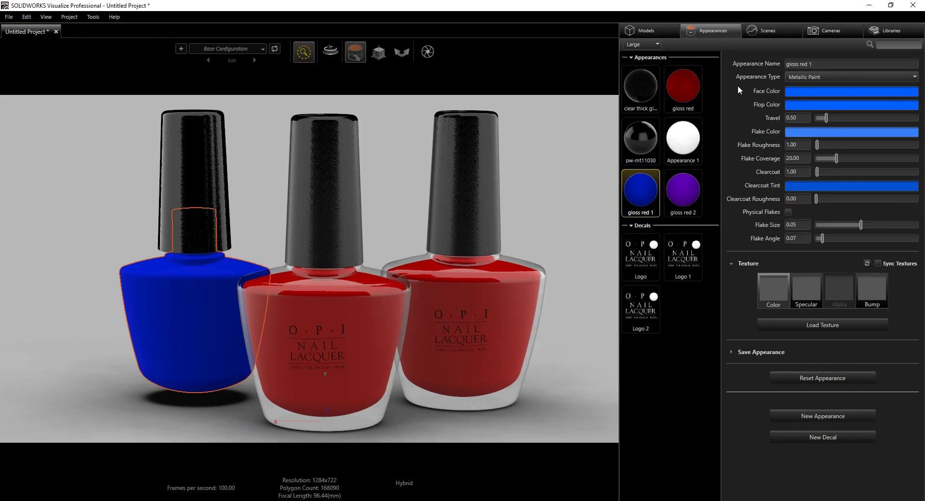
# - Unhide the clear thick glass part of the Nail Polish 1 model and collapse its Root group
pyautogui.click(648, 29)
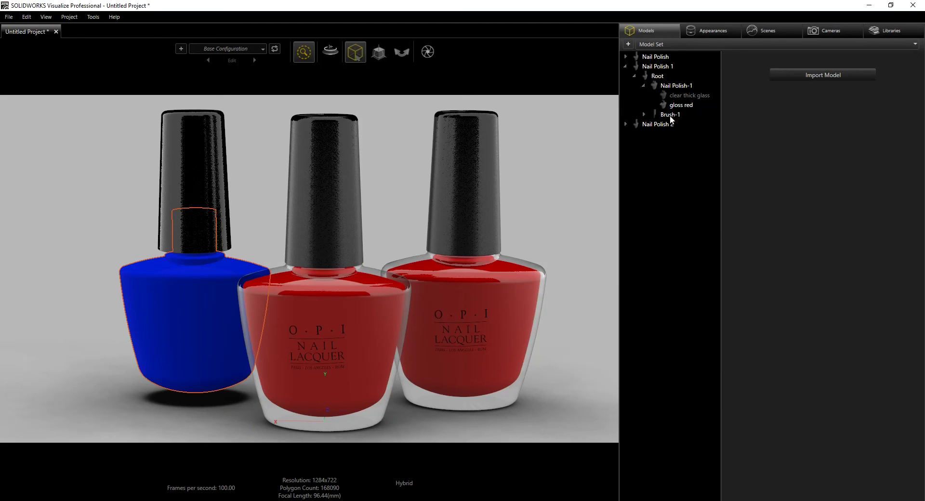
pyautogui.click(682, 95)
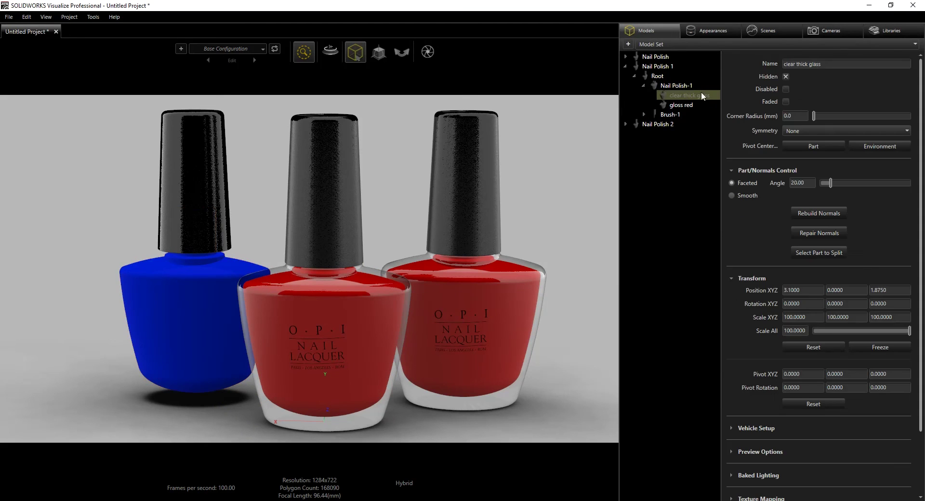
pyautogui.click(785, 77)
pyautogui.click(644, 85)
pyautogui.click(635, 75)
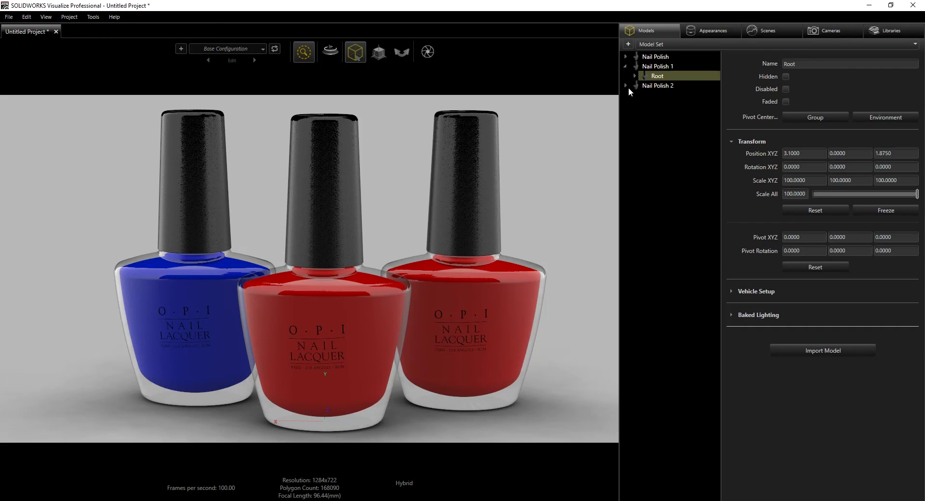
# - Hide the clear thick glass part in the Nail Polish-1 group of the Nail Polish 2 model
pyautogui.click(626, 85)
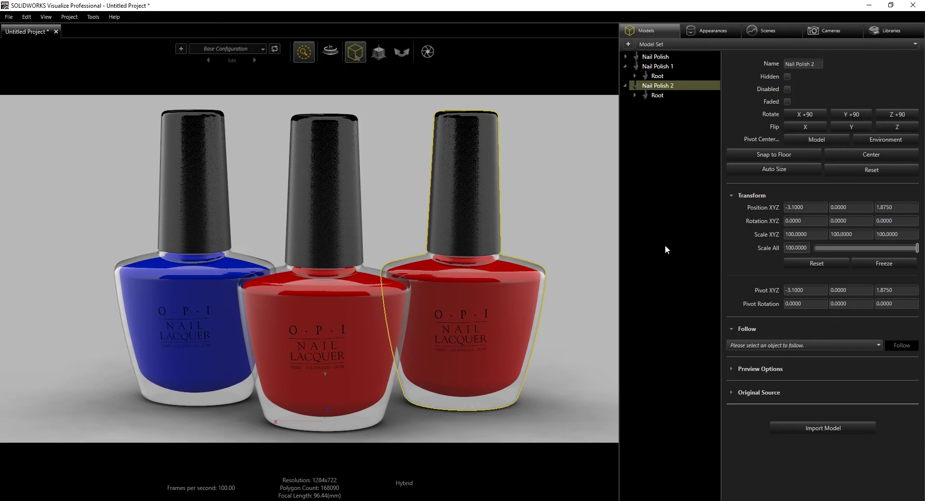
pyautogui.click(636, 95)
pyautogui.click(644, 104)
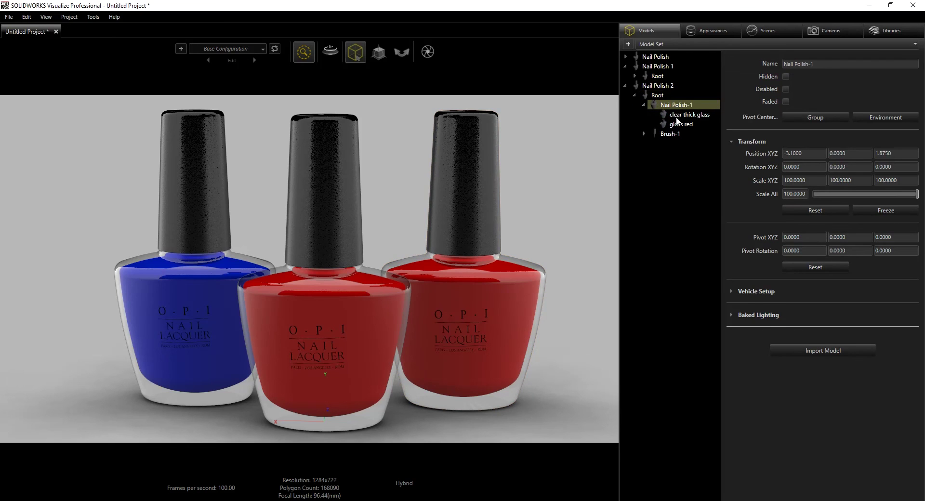
pyautogui.click(678, 118)
pyautogui.click(786, 76)
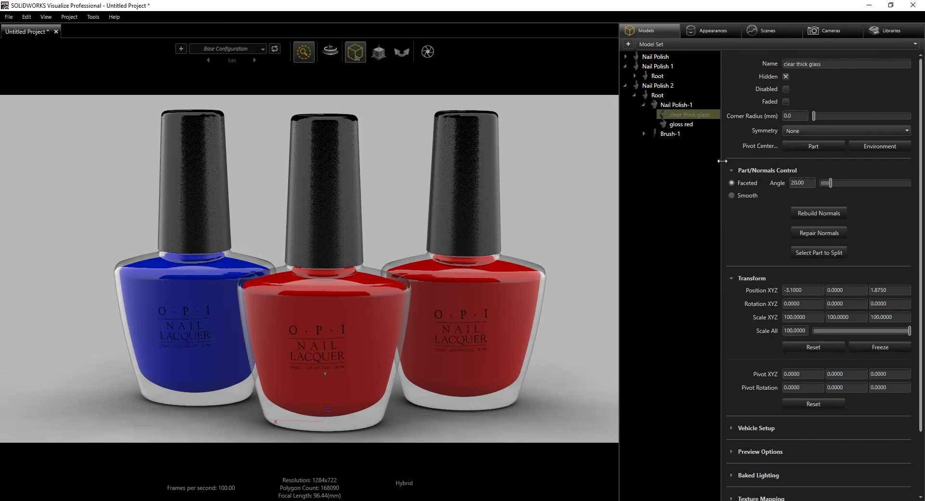
# - Apply the gloss red 2 appearance to the exposed polish part of the Nail Polish 2 bottle
pyautogui.click(713, 30)
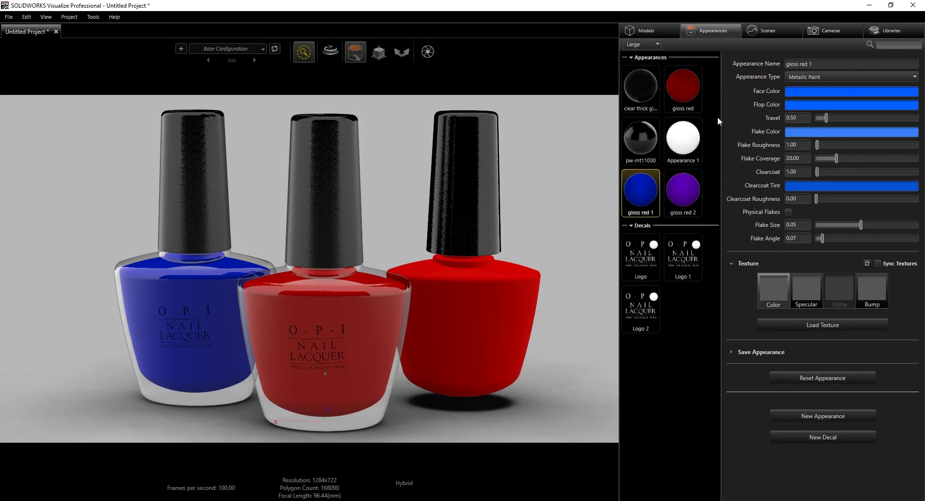
pyautogui.click(682, 194)
pyautogui.moveTo(682, 193); pyautogui.dragTo(496, 304)
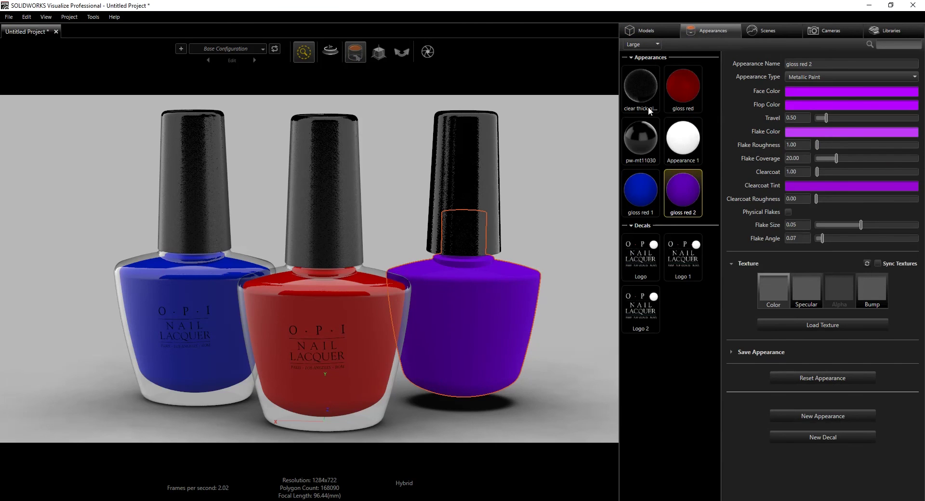
# - Unhide the clear thick glass part of the Nail Polish 2 model and collapse the model's tree
pyautogui.click(650, 31)
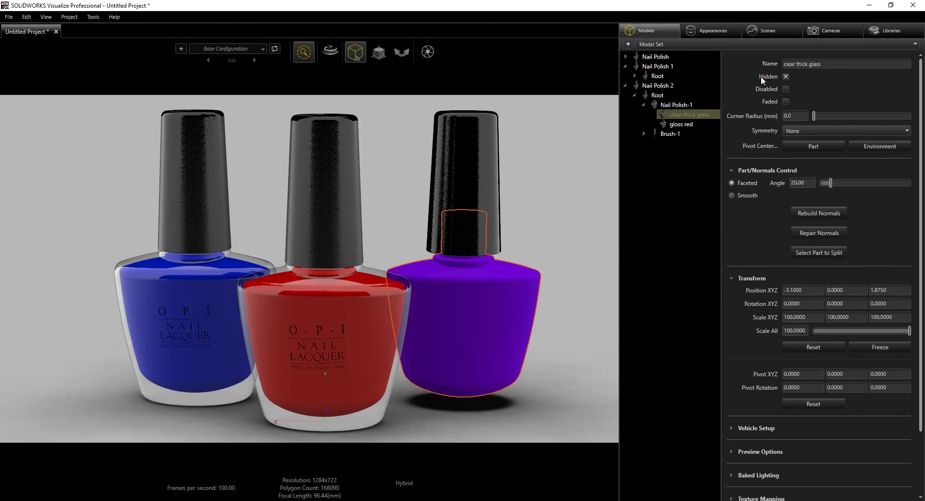
pyautogui.click(786, 77)
pyautogui.click(644, 104)
pyautogui.click(634, 96)
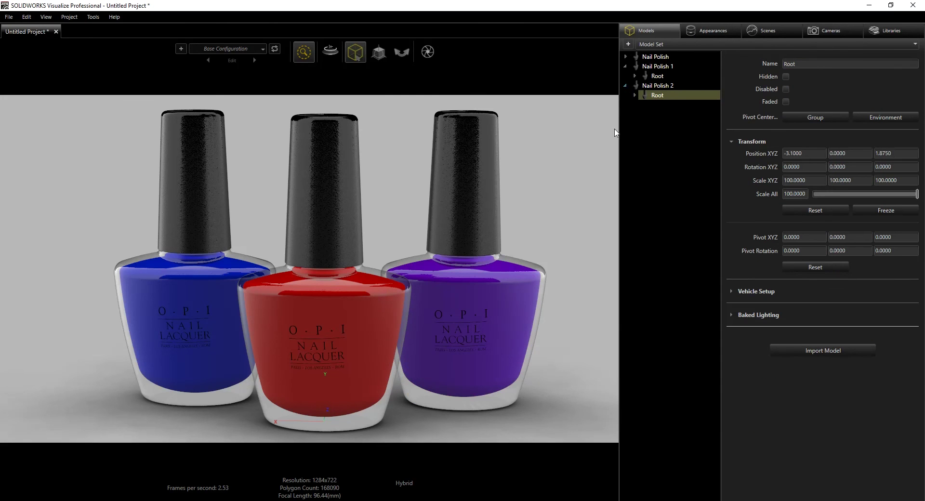
pyautogui.click(626, 86)
# - Compare the accurate and fast render modes in the viewport and deselect the Nail Polish 2 model
pyautogui.click(305, 73)
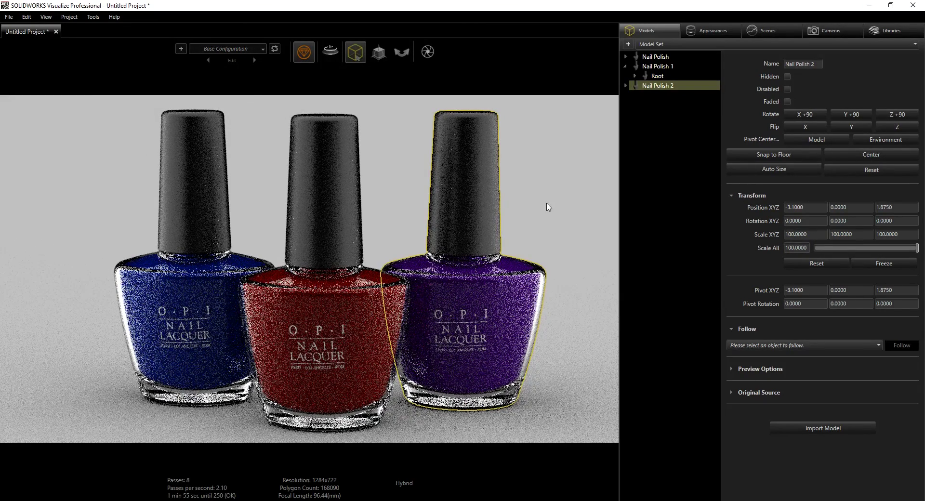
pyautogui.moveTo(303, 52)
pyautogui.click(292, 72)
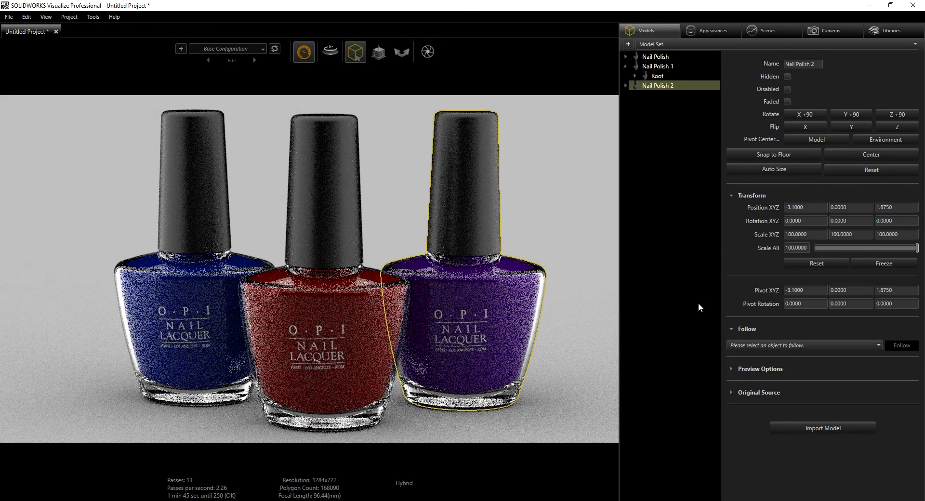
pyautogui.click(635, 231)
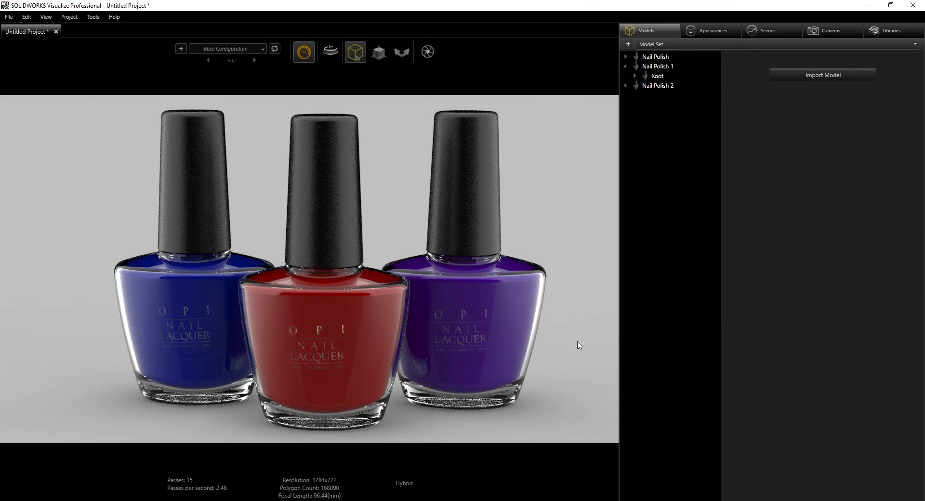
pyautogui.moveTo(306, 54)
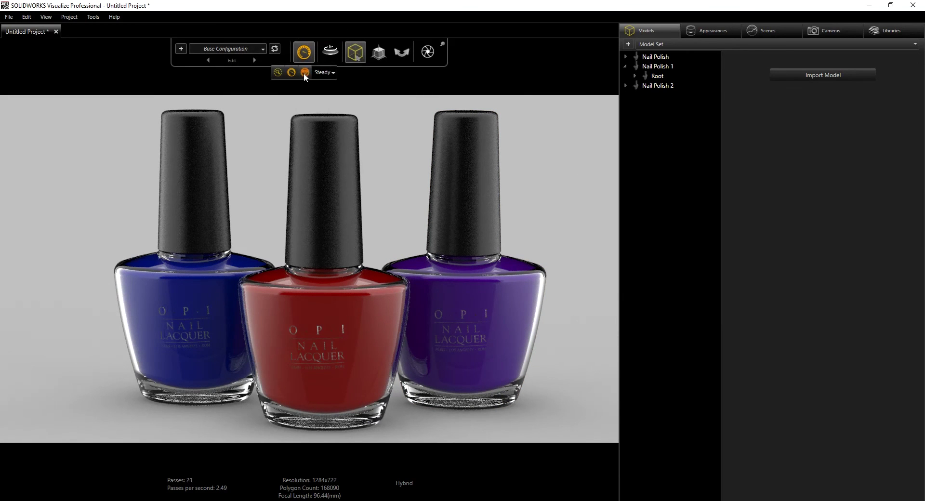